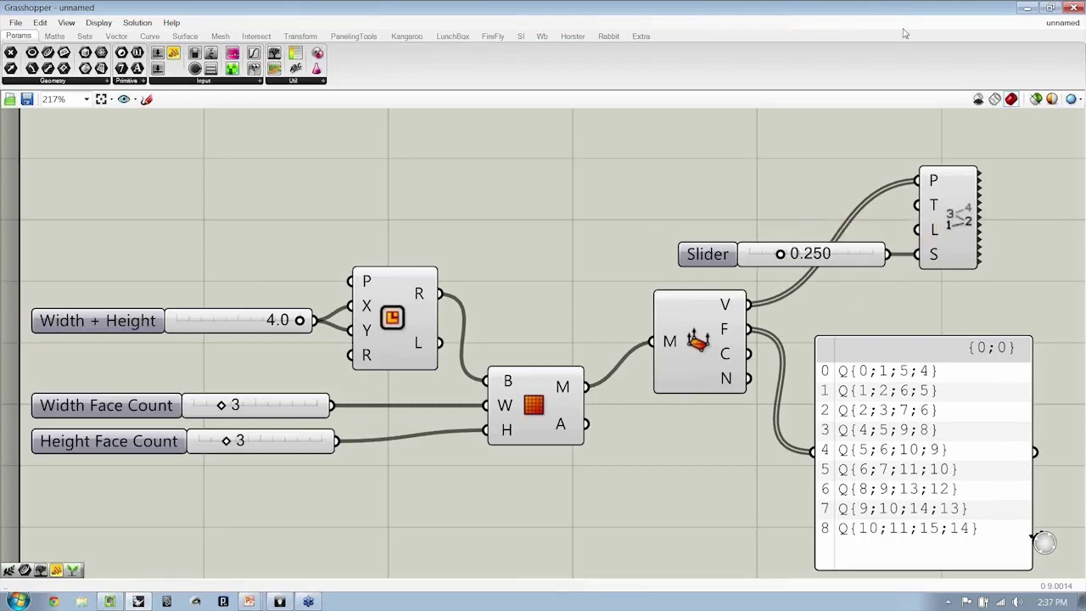
# Step: Dock Grasshopper on the right half beside Rhino and show the Vector tab's Point components
pyautogui.moveTo(905, 12); pyautogui.dragTo(1085, 254)
pyautogui.scroll(-3, 919, 267)
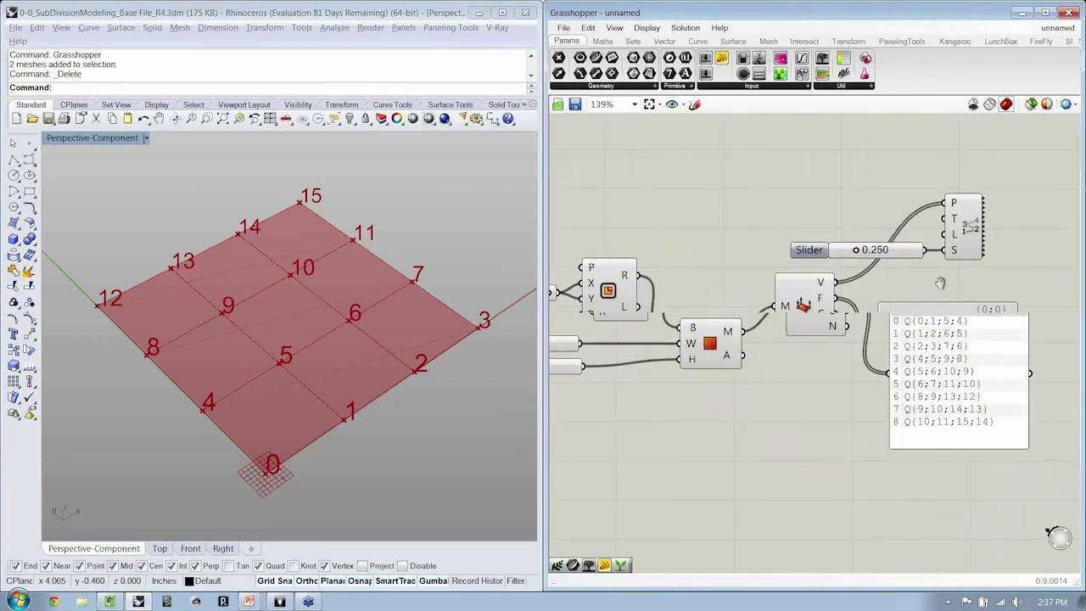
pyautogui.scroll(3, 821, 290)
pyautogui.scroll(1, 821, 290)
pyautogui.scroll(-2, 839, 280)
pyautogui.scroll(1, 848, 272)
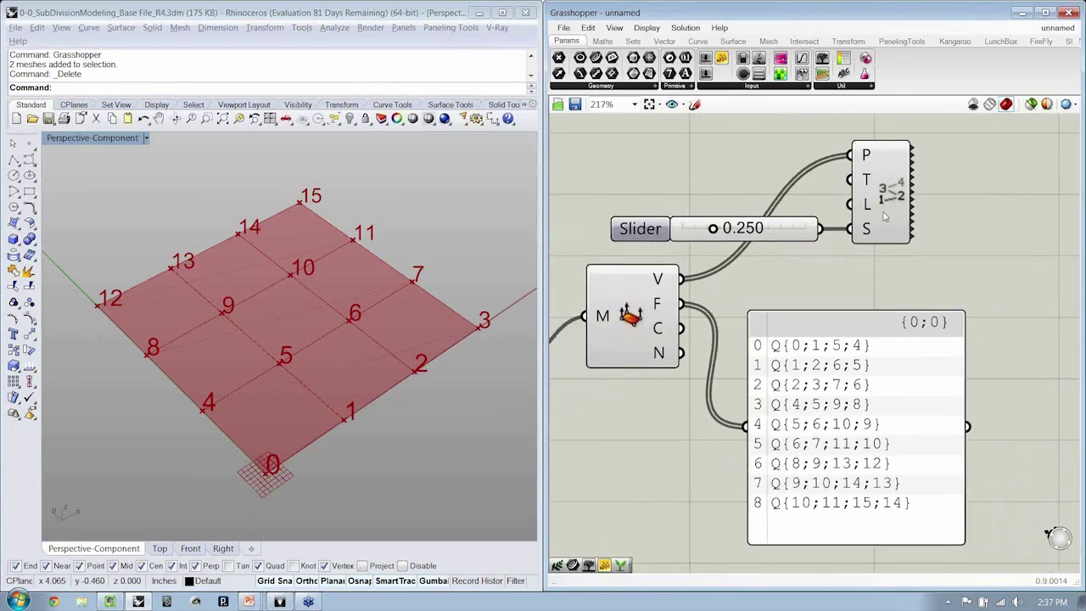
pyautogui.moveTo(840, 128); pyautogui.dragTo(963, 248)
pyautogui.click(963, 247)
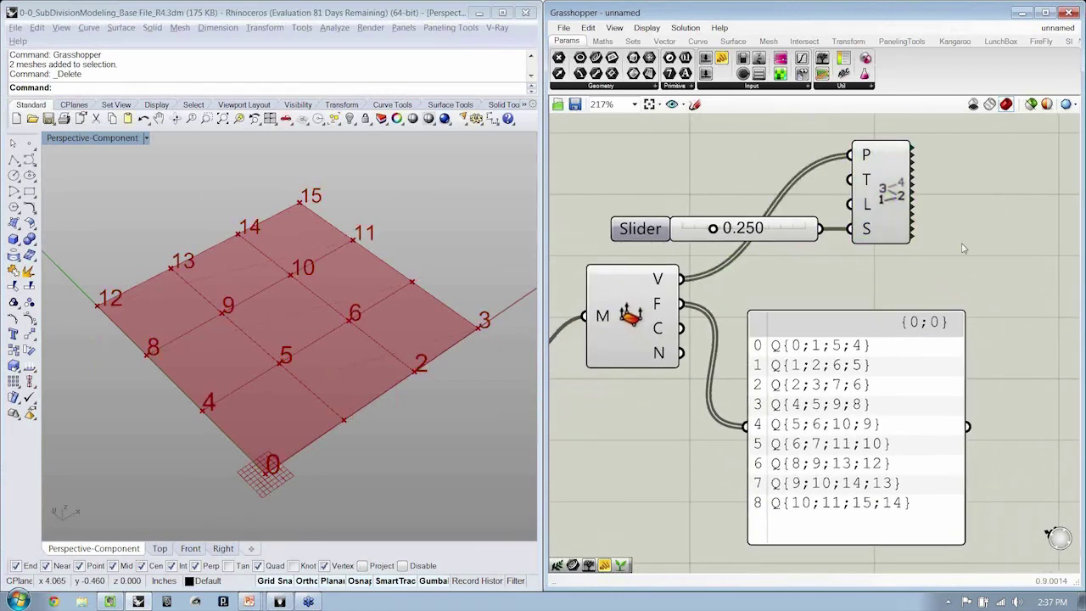
pyautogui.click(666, 42)
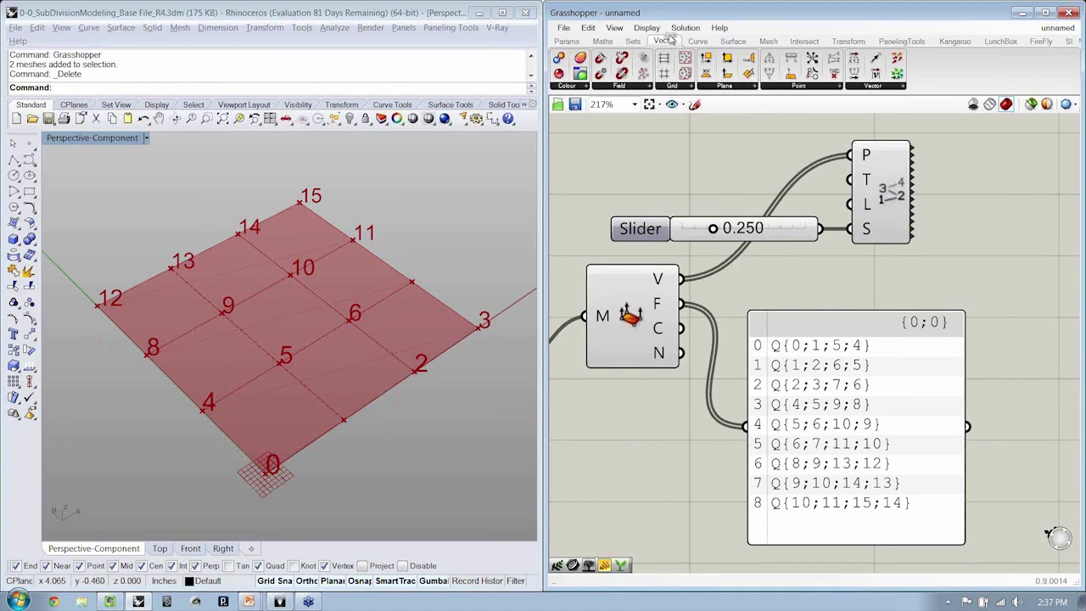
pyautogui.click(797, 87)
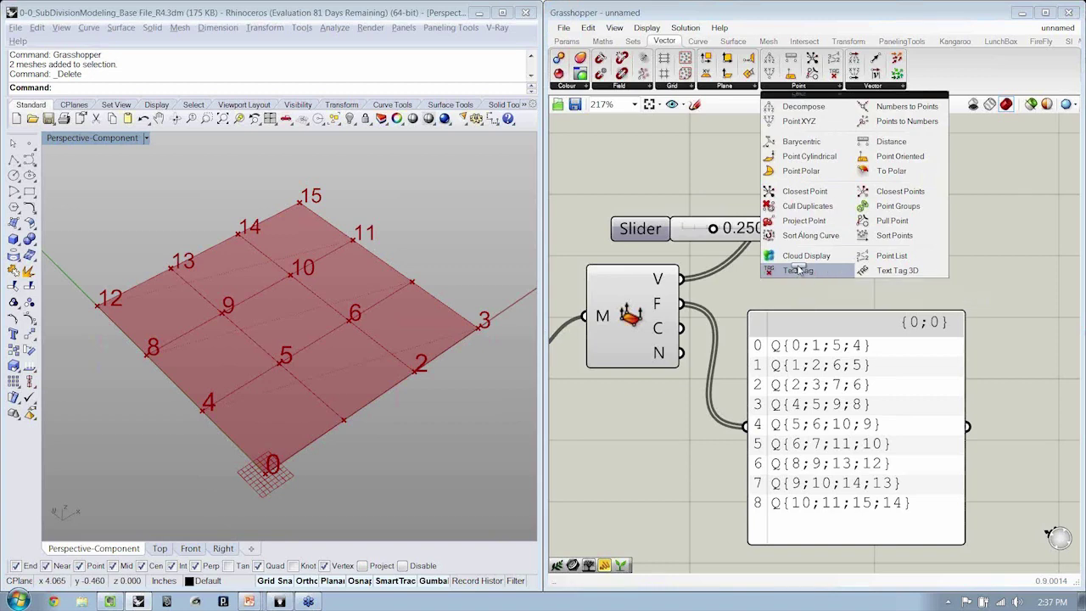
# Step: Place a Text Tag component to the right of the face list panel
pyautogui.click(798, 270)
pyautogui.click(882, 293)
pyautogui.scroll(-2, 882, 287)
pyautogui.moveTo(883, 287); pyautogui.dragTo(1014, 303)
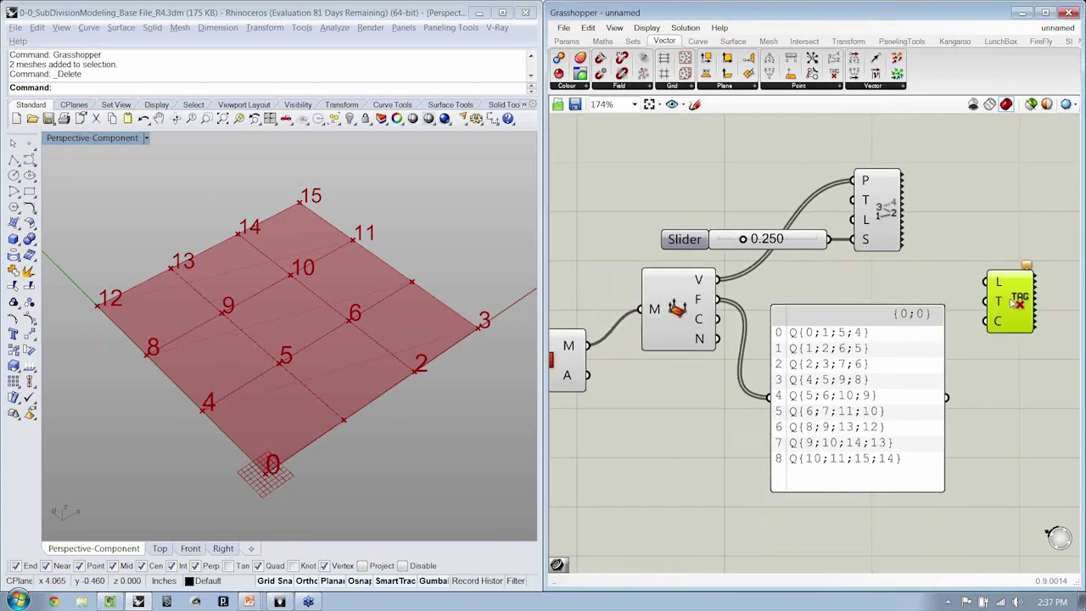
pyautogui.moveTo(1007, 349); pyautogui.dragTo(997, 311, button='right')
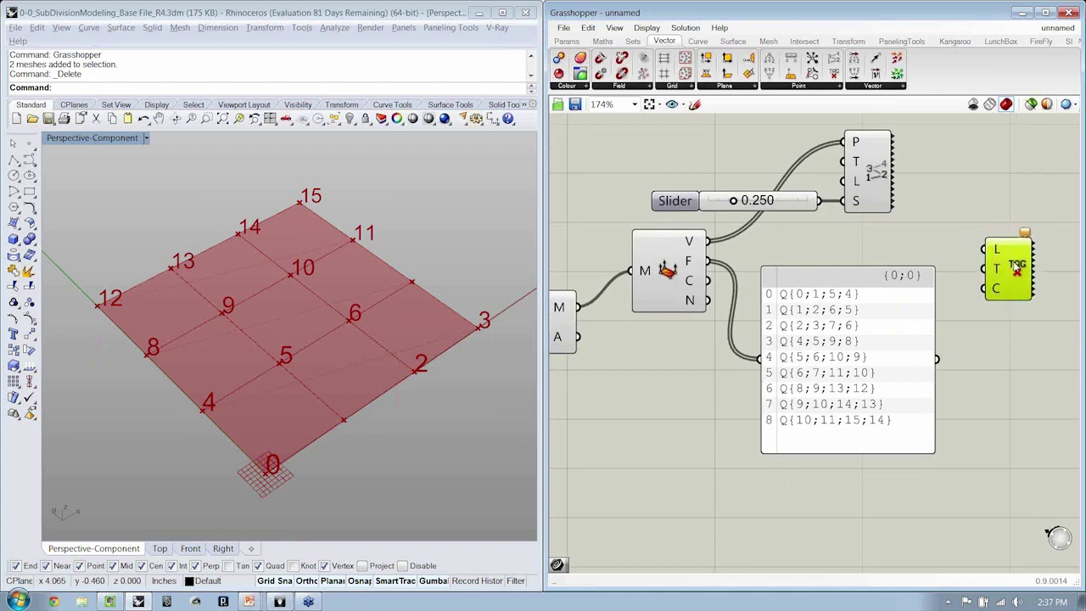
pyautogui.click(1023, 364)
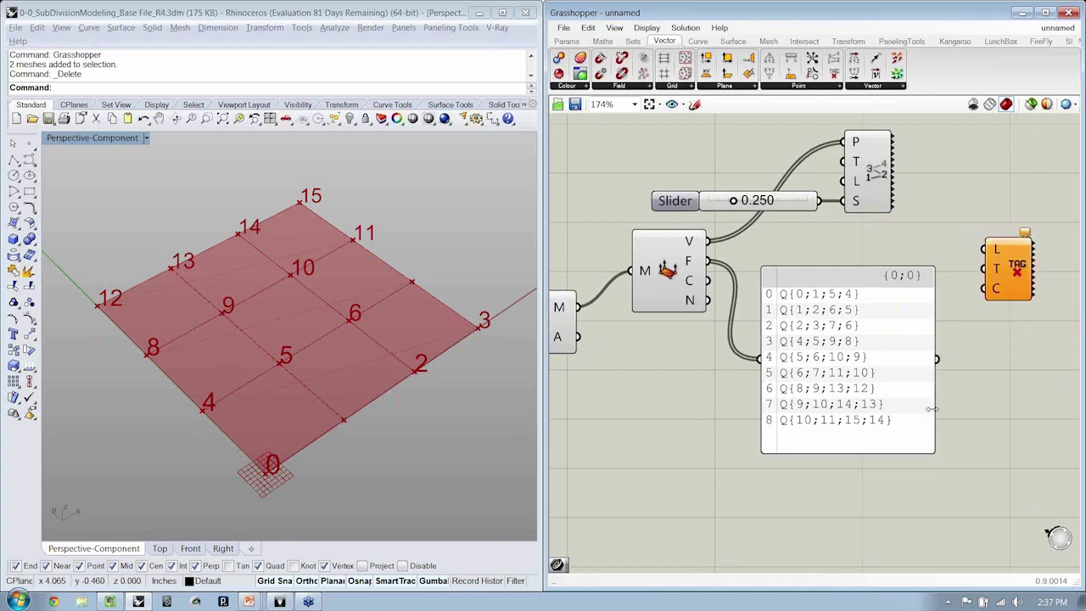
# Step: Shrink the face list panel and nudge it into place
pyautogui.moveTo(932, 409); pyautogui.dragTo(904, 409)
pyautogui.moveTo(877, 453)
pyautogui.mouseDown()
pyautogui.moveTo(880, 431)
pyautogui.moveTo(885, 491)
pyautogui.mouseUp()
pyautogui.click(997, 418)
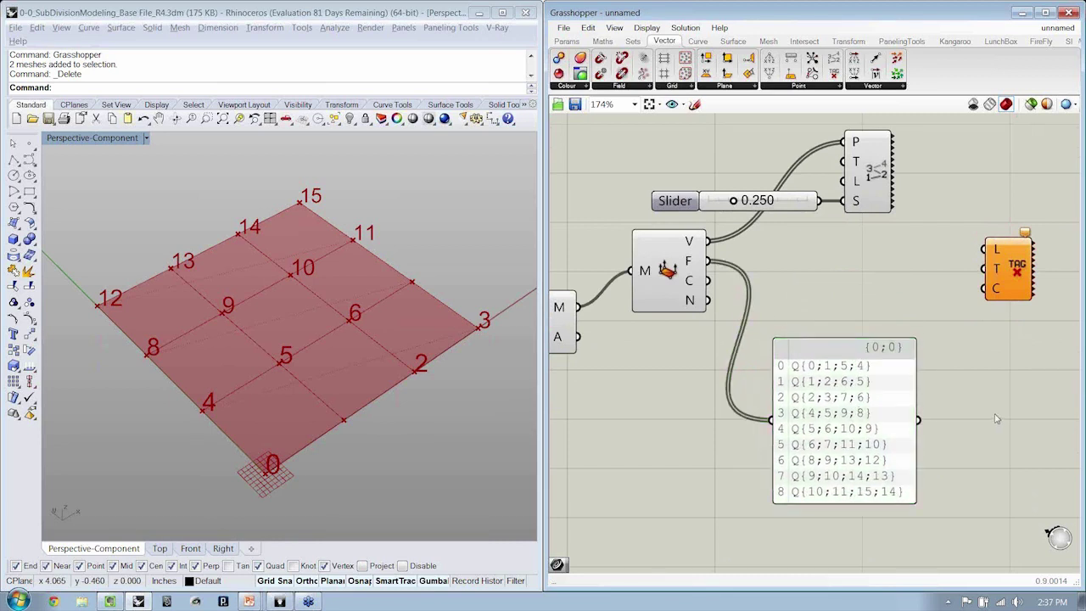
pyautogui.moveTo(997, 418); pyautogui.dragTo(986, 429, button='right')
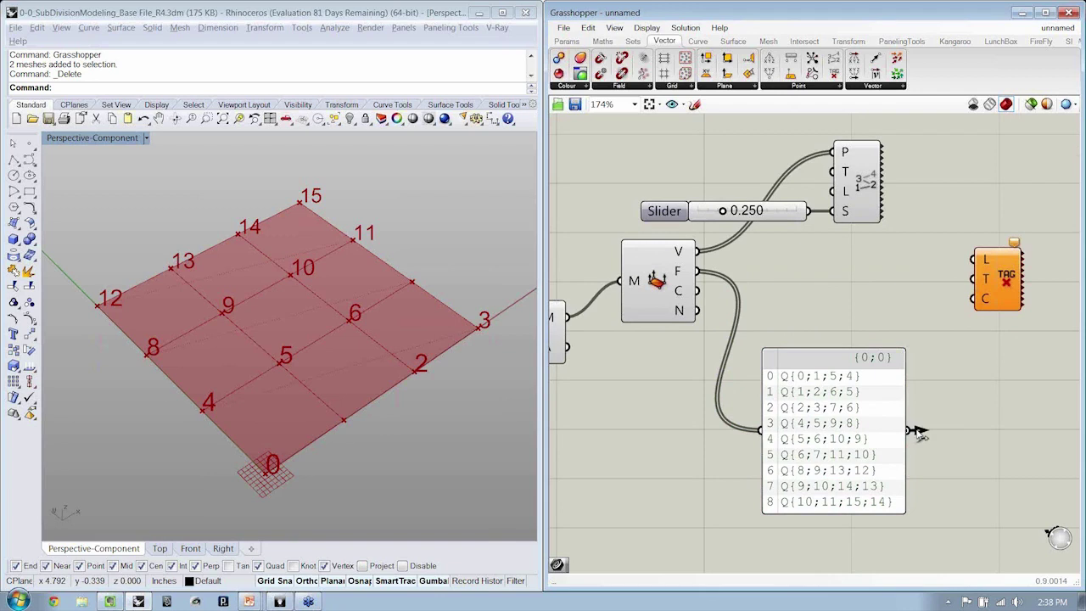
# Step: Wire the face list panel into the Text Tag's T input and lower both
pyautogui.moveTo(918, 433)
pyautogui.mouseDown()
pyautogui.moveTo(924, 278)
pyautogui.moveTo(964, 281)
pyautogui.mouseUp()
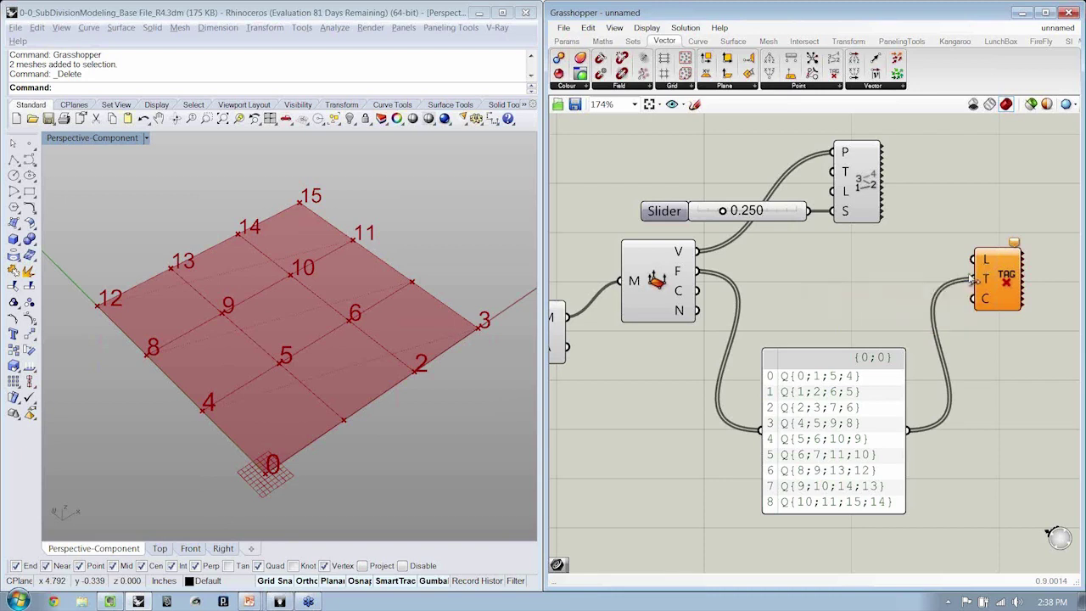
pyautogui.moveTo(810, 284); pyautogui.dragTo(829, 261, button='right')
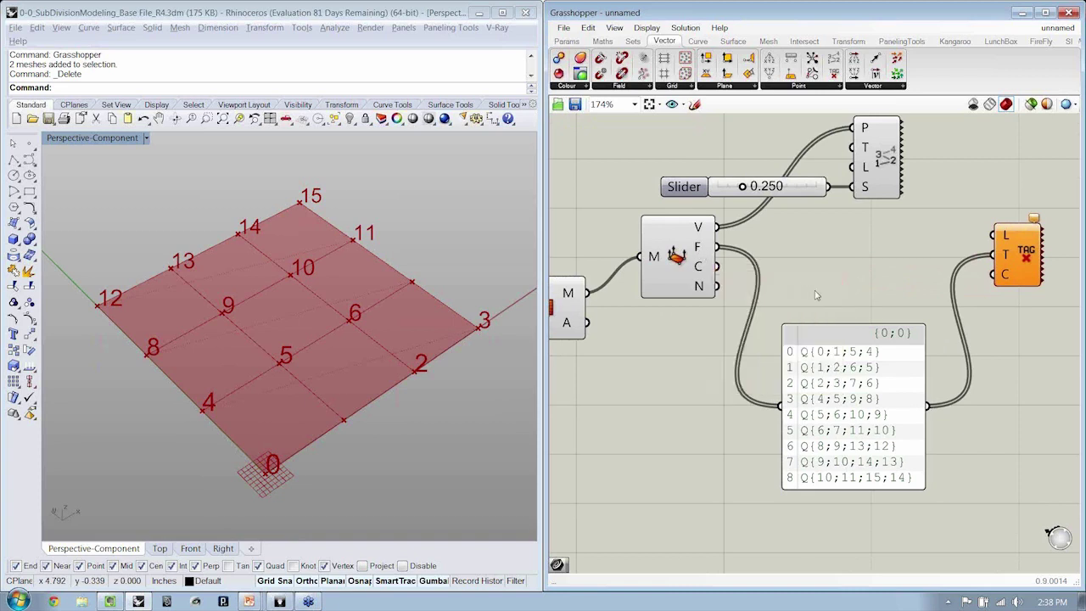
pyautogui.moveTo(829, 389); pyautogui.dragTo(833, 483)
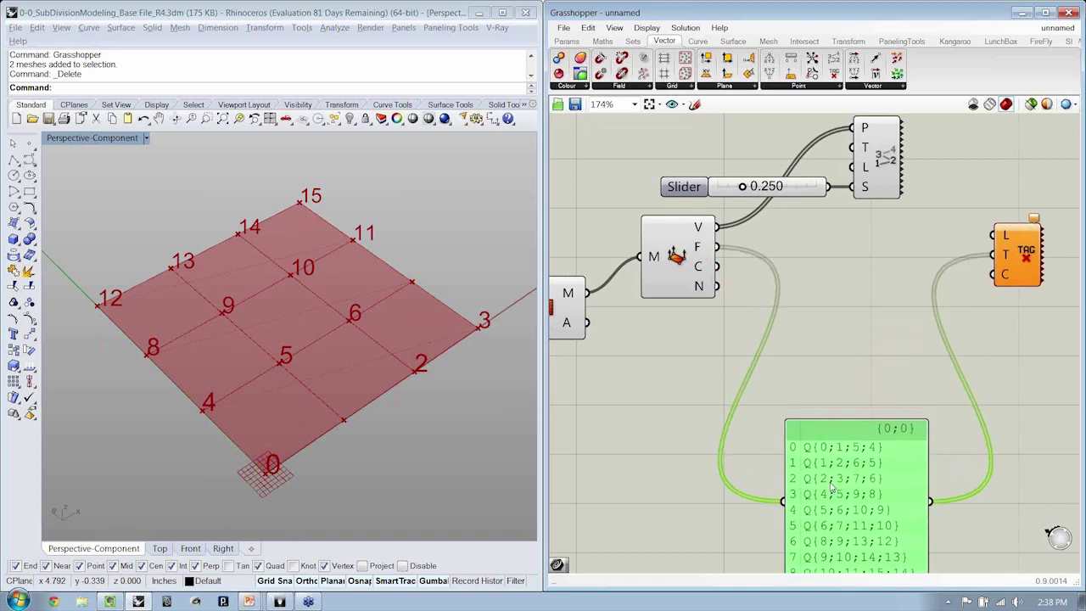
pyautogui.moveTo(1013, 252); pyautogui.dragTo(1022, 348)
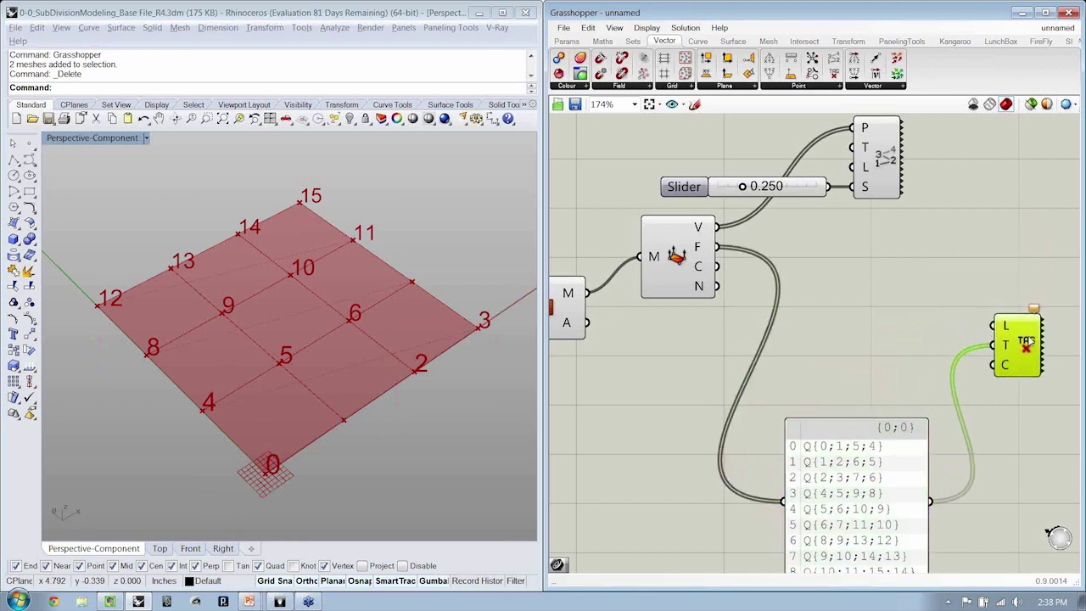
pyautogui.click(930, 293)
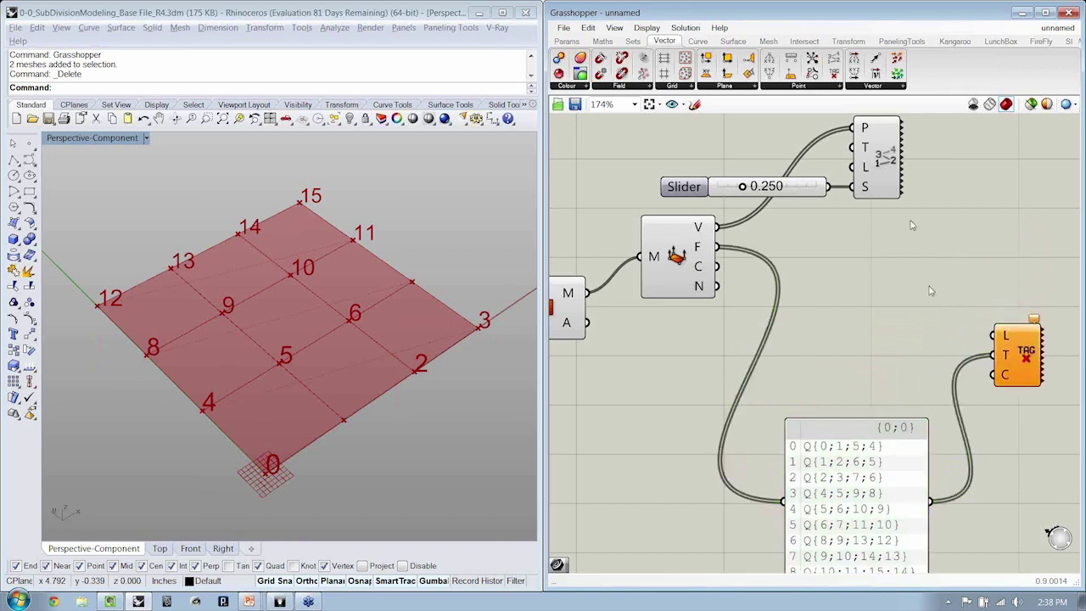
# Step: Add a Mesh Area component and feed it the Mesh Plane's M output
pyautogui.click(767, 42)
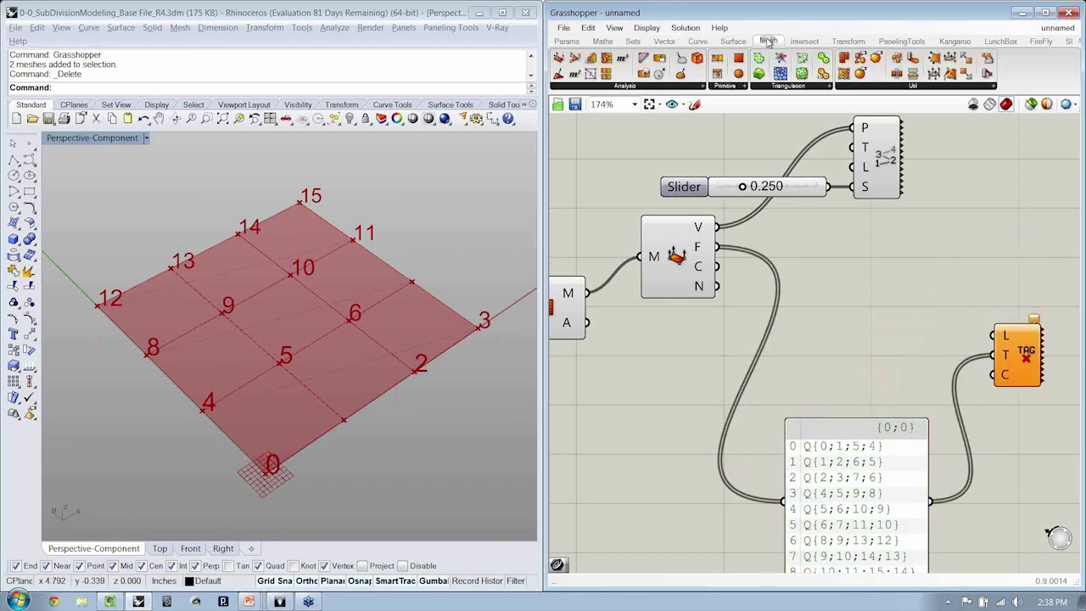
pyautogui.click(622, 87)
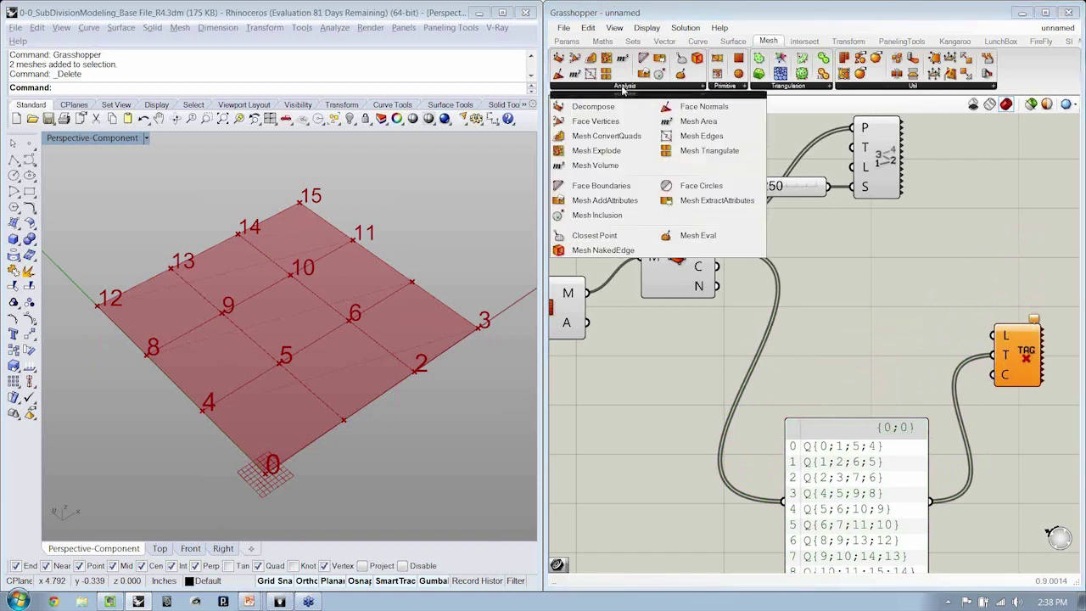
pyautogui.click(701, 125)
pyautogui.click(680, 360)
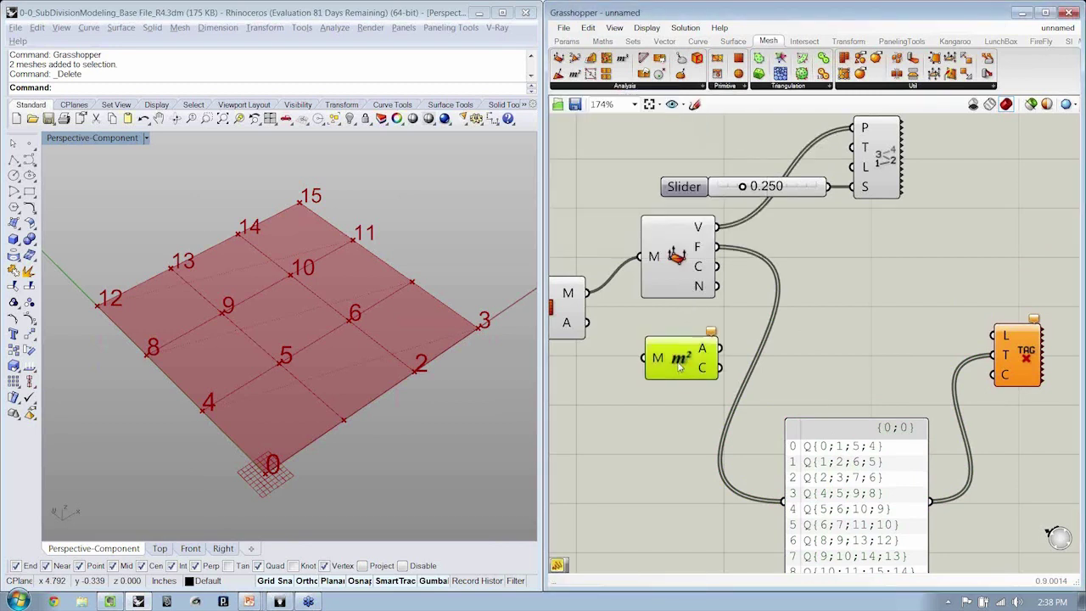
pyautogui.click(599, 418)
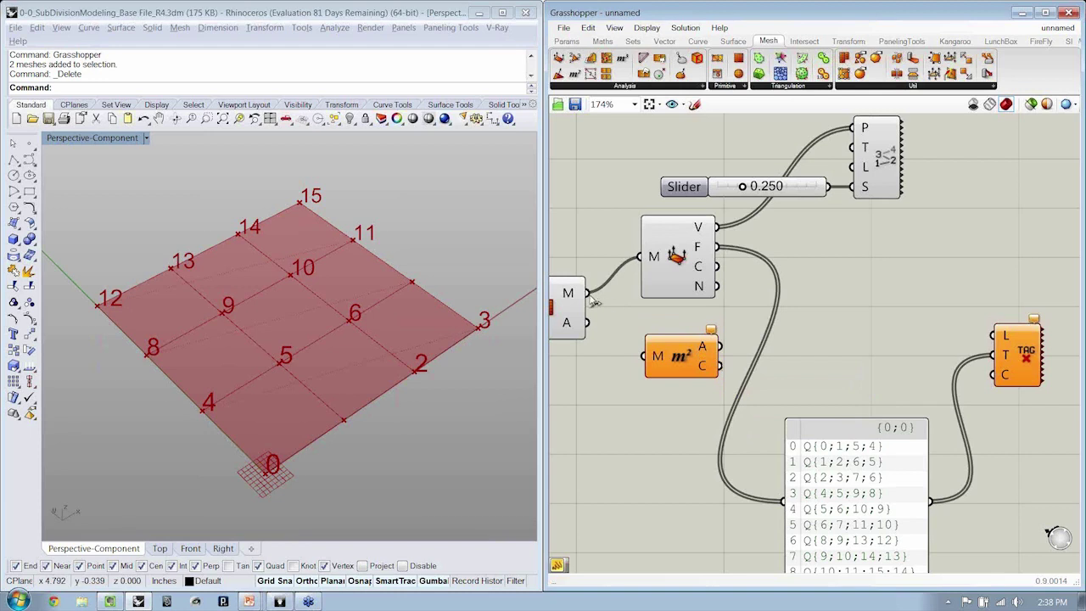
pyautogui.moveTo(589, 296); pyautogui.dragTo(611, 297)
pyautogui.moveTo(611, 297); pyautogui.dragTo(643, 358)
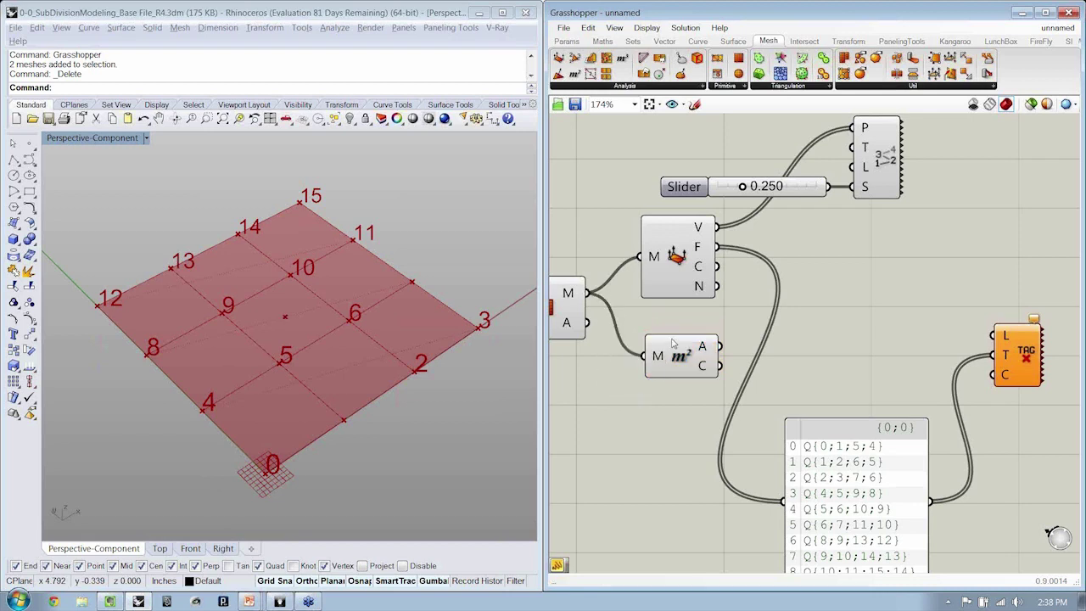
pyautogui.scroll(-3, 672, 342)
pyautogui.click(775, 342)
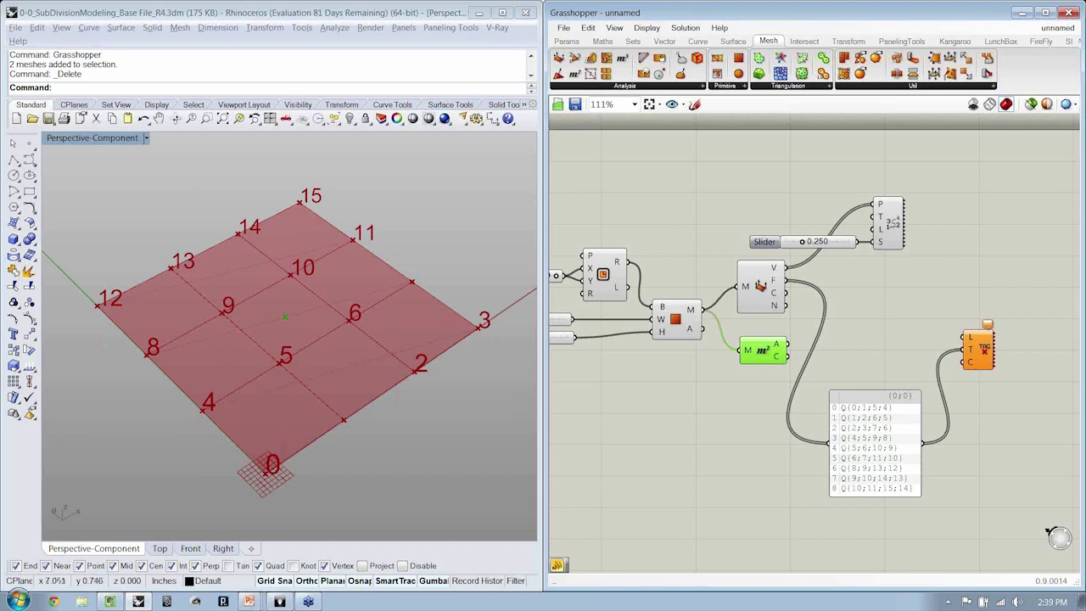
# Step: Add Face Normals below Mesh Area and feed it the Mesh Plane's mesh
pyautogui.click(612, 88)
pyautogui.moveTo(712, 113); pyautogui.dragTo(765, 394)
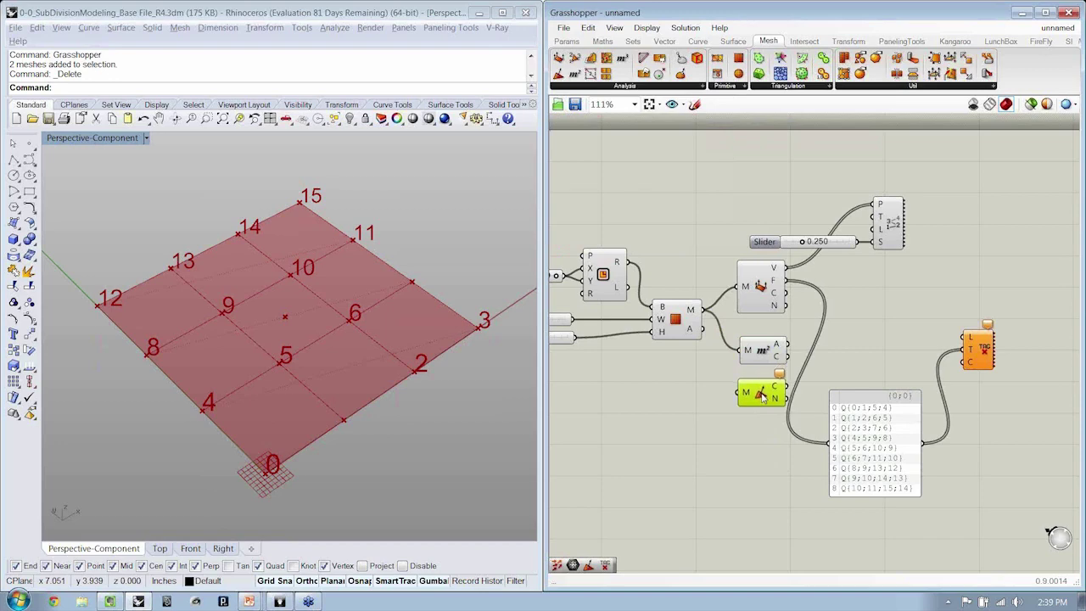
pyautogui.click(764, 452)
pyautogui.scroll(3, 844, 325)
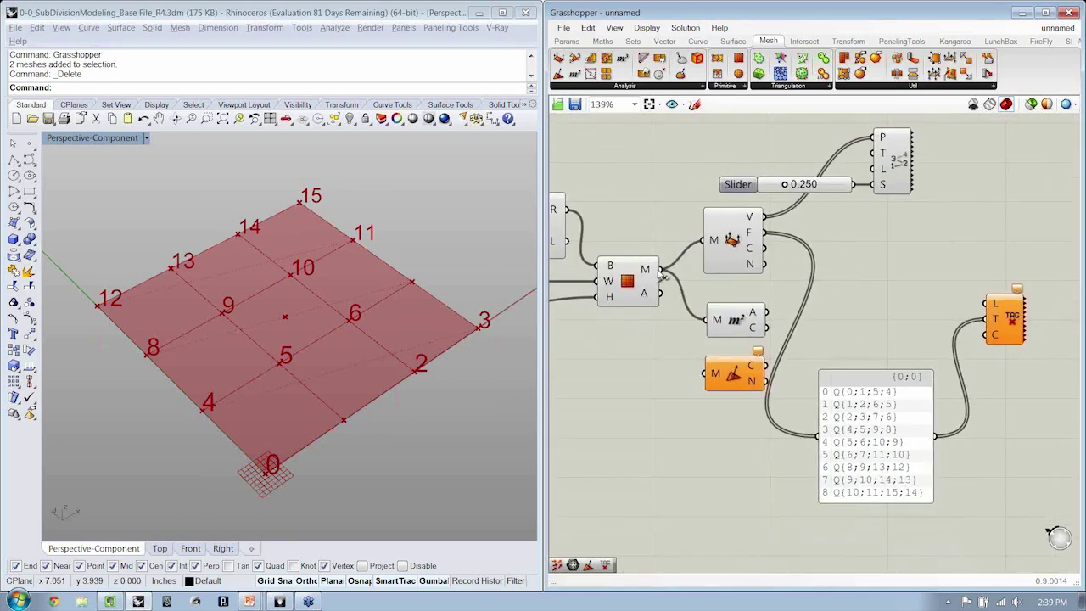
pyautogui.moveTo(661, 270); pyautogui.dragTo(704, 373)
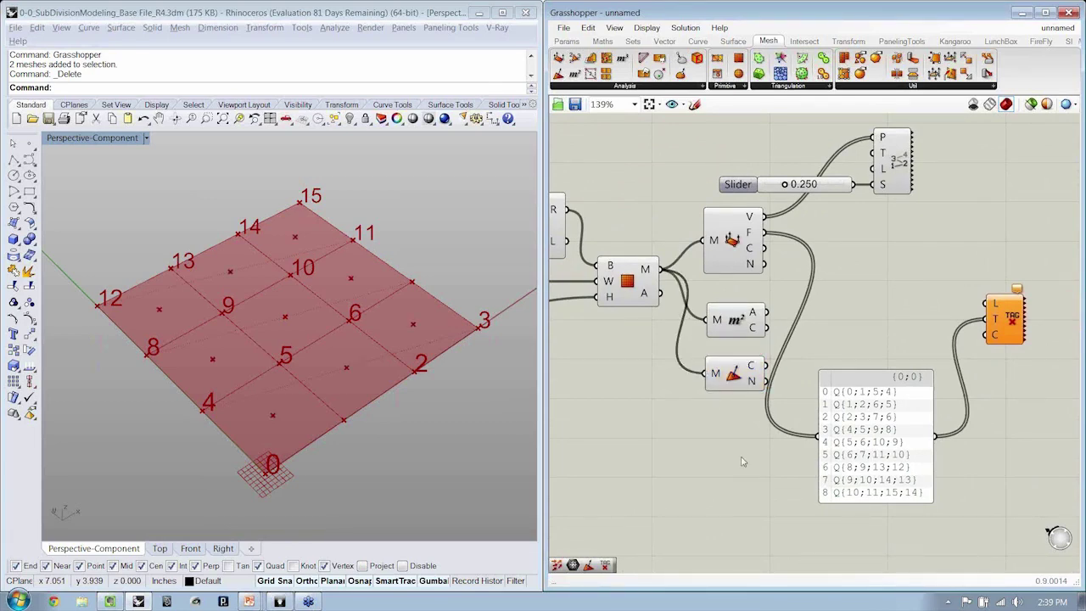
pyautogui.click(733, 382)
pyautogui.scroll(2, 732, 387)
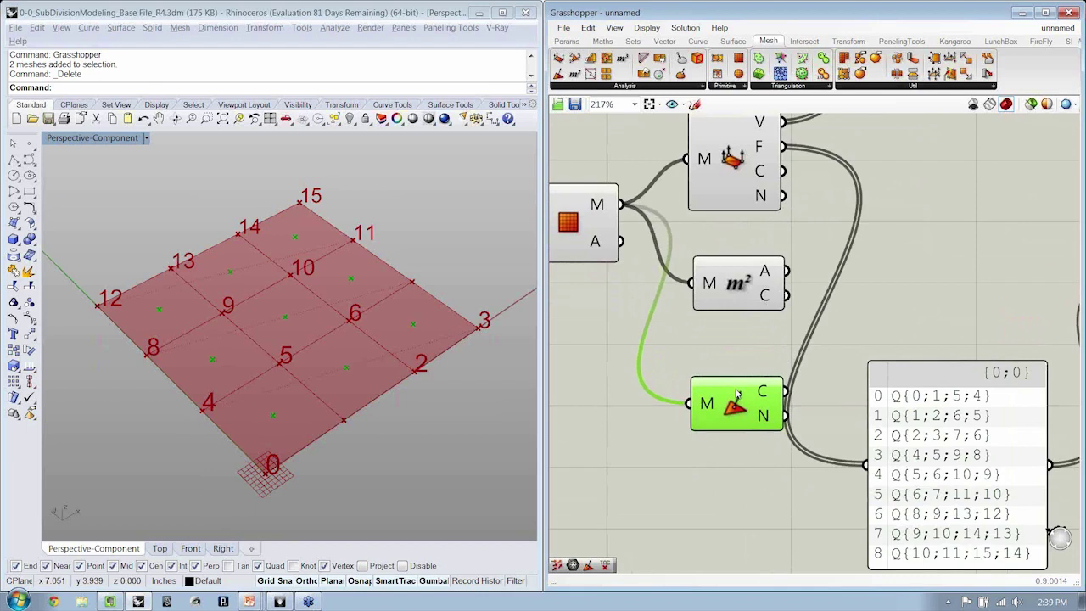
# Step: Group the Face Normals component and name it 'Face Normals + Centroids'
pyautogui.hotkey('ctrl', 'g')
pyautogui.rightClick(737, 382)
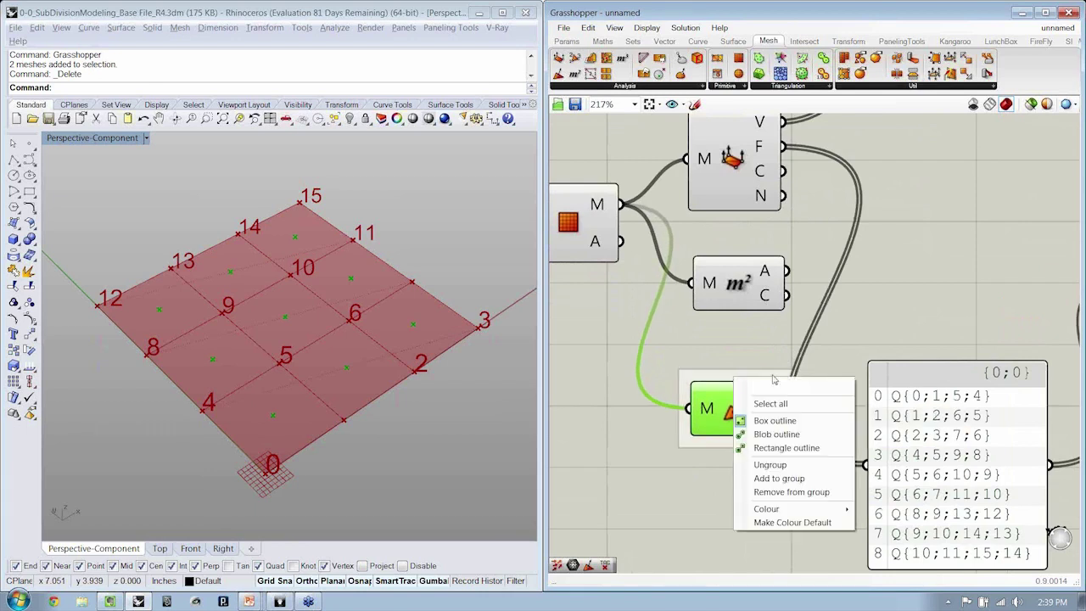
pyautogui.click(795, 380)
pyautogui.rightClick(772, 376)
pyautogui.click(799, 379)
pyautogui.write('Fa')
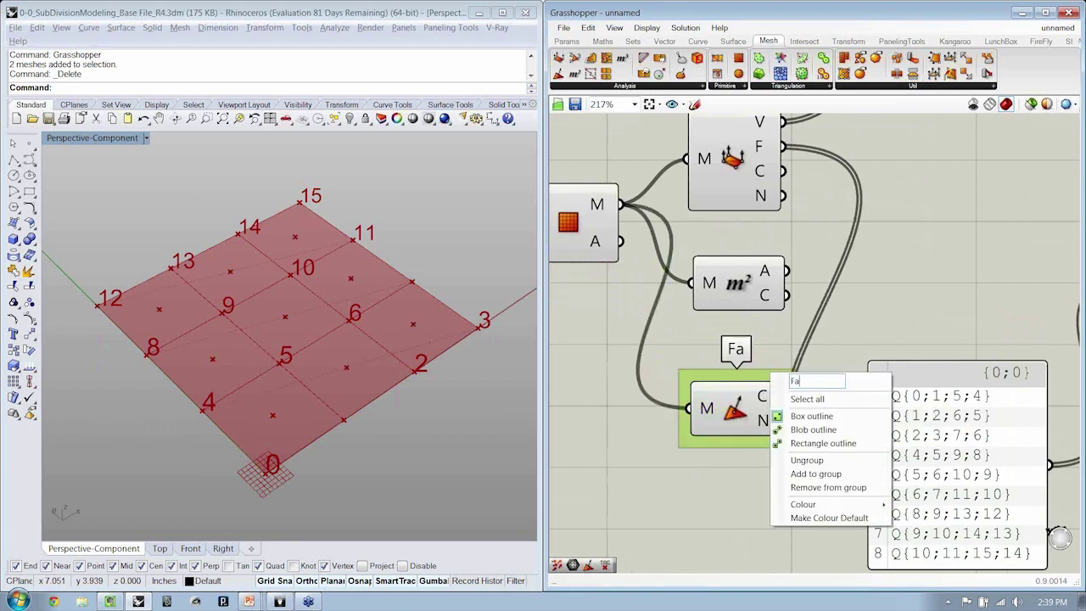
pyautogui.write('ce Normal')
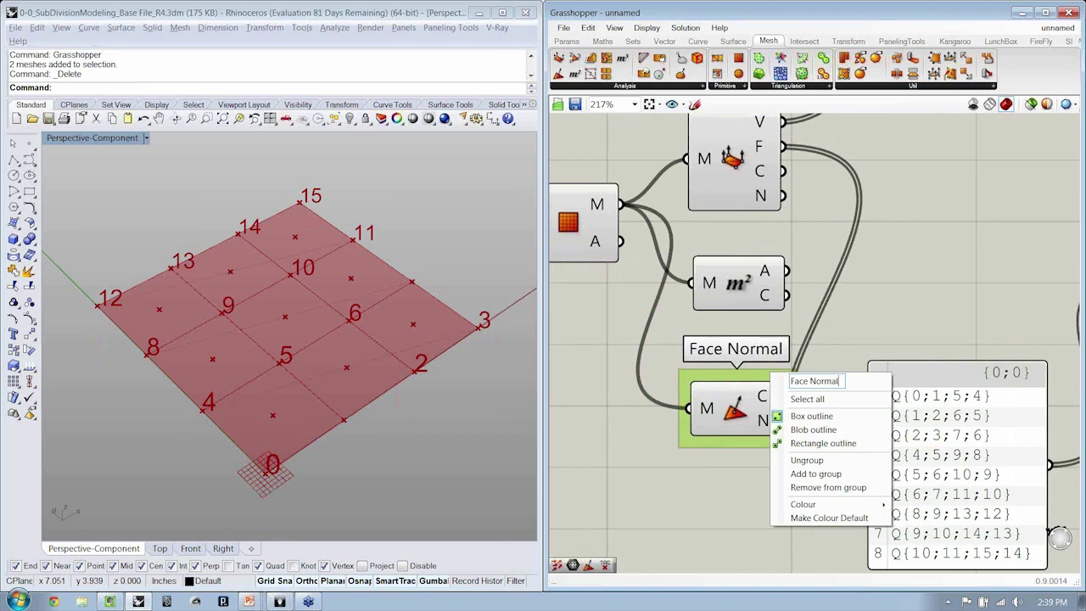
pyautogui.write('s + Ce')
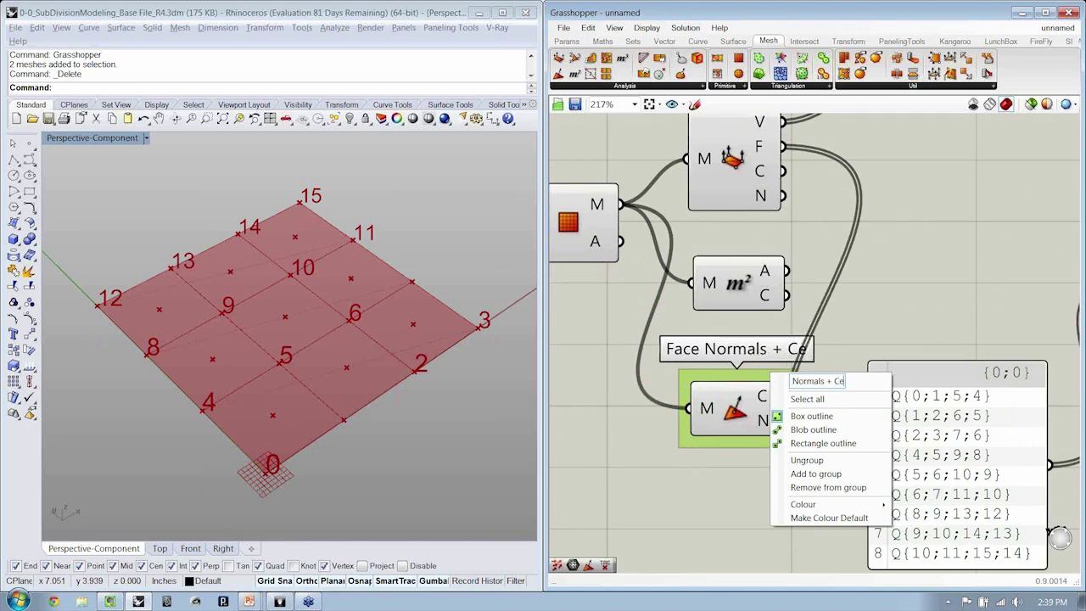
pyautogui.write('ntroids')
pyautogui.press('Return')
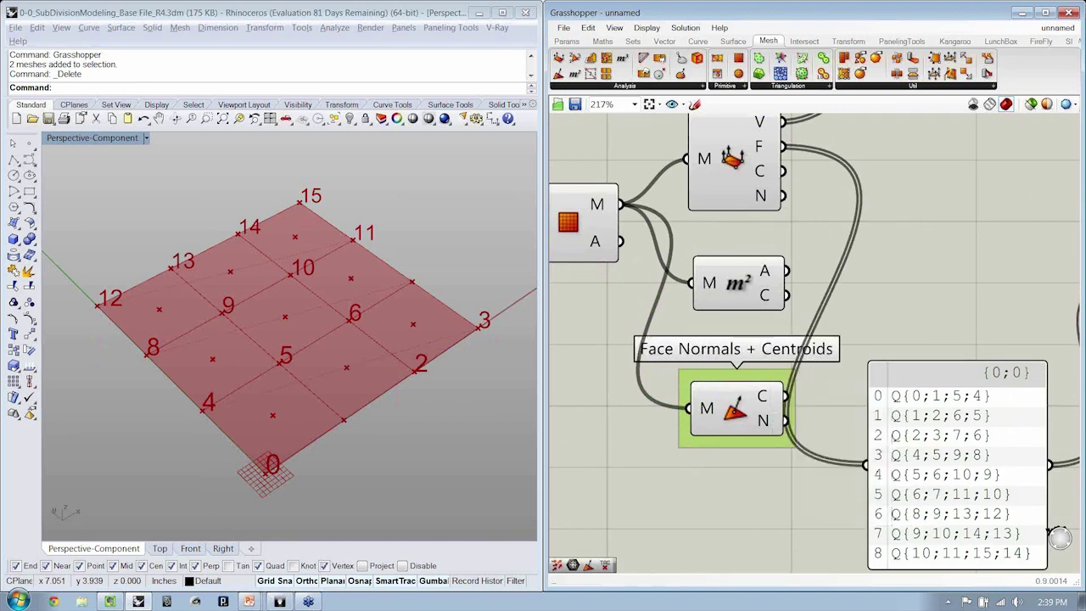
# Step: Name the Mesh Area group 'Mesh Centroid'
pyautogui.scroll(-3, 789, 437)
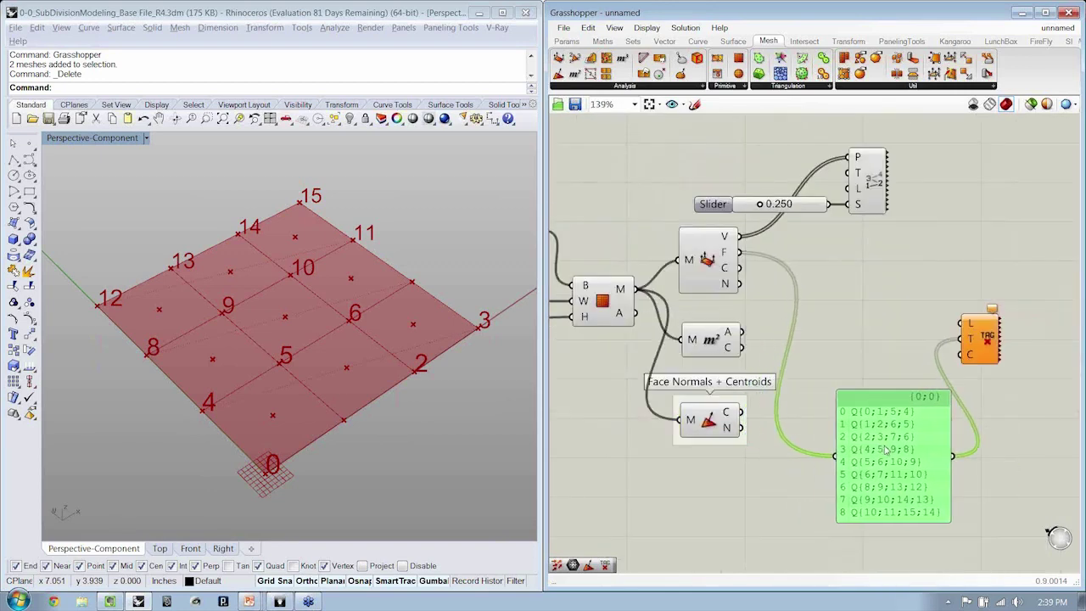
pyautogui.click(709, 336)
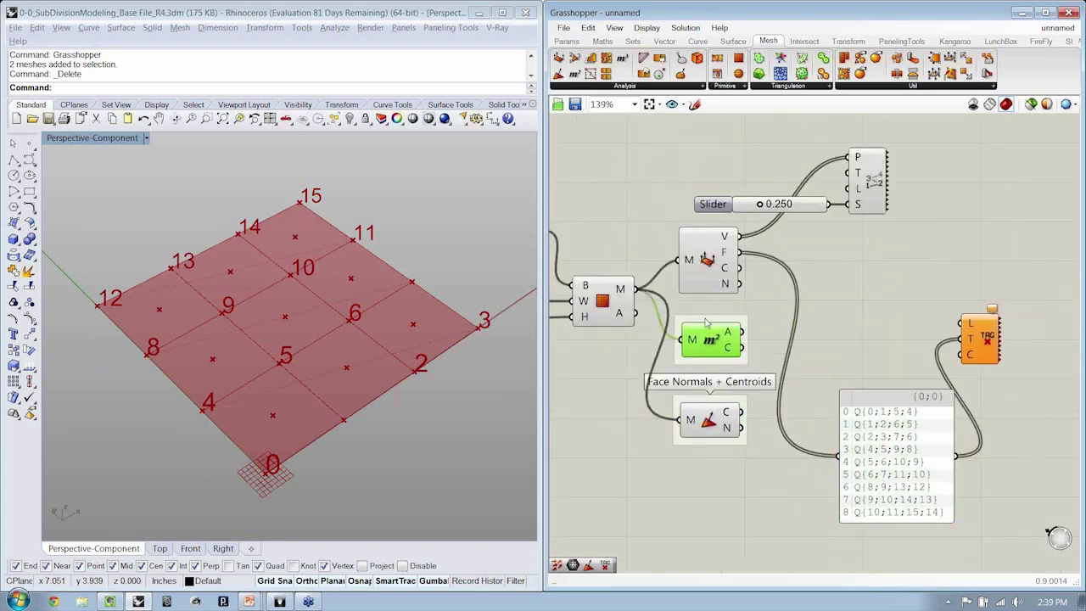
pyautogui.scroll(2, 709, 326)
pyautogui.rightClick(710, 321)
pyautogui.write('Mes')
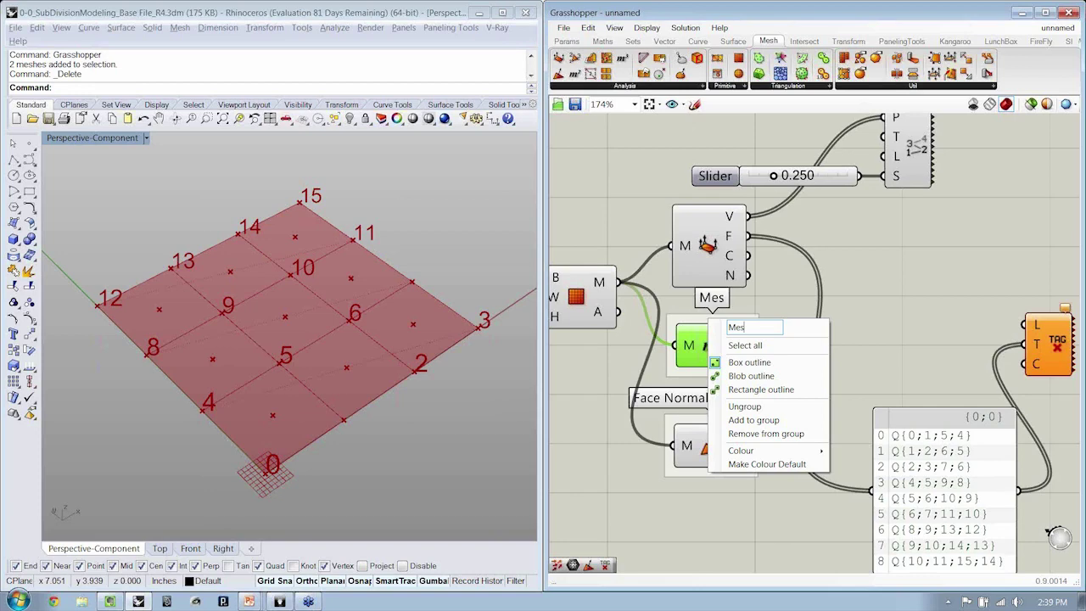
pyautogui.write('h Centroid')
pyautogui.press('Return')
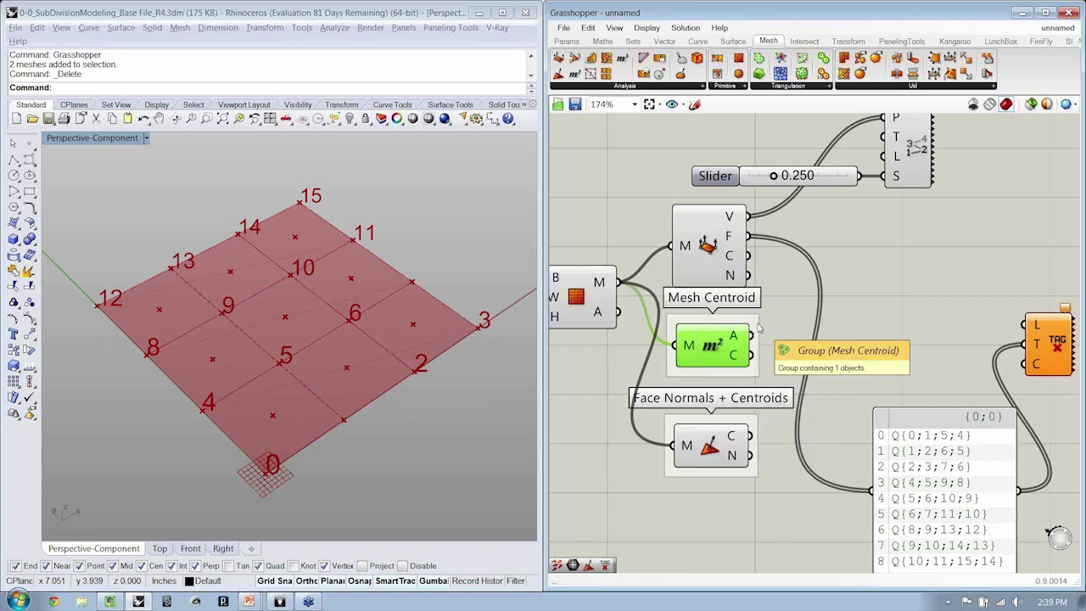
# Step: Tidy the slider and panel, then name the mesh deconstruct group 'Mesh Components'
pyautogui.scroll(-3, 846, 231)
pyautogui.moveTo(957, 152)
pyautogui.mouseDown()
pyautogui.moveTo(768, 236)
pyautogui.moveTo(761, 225)
pyautogui.mouseUp()
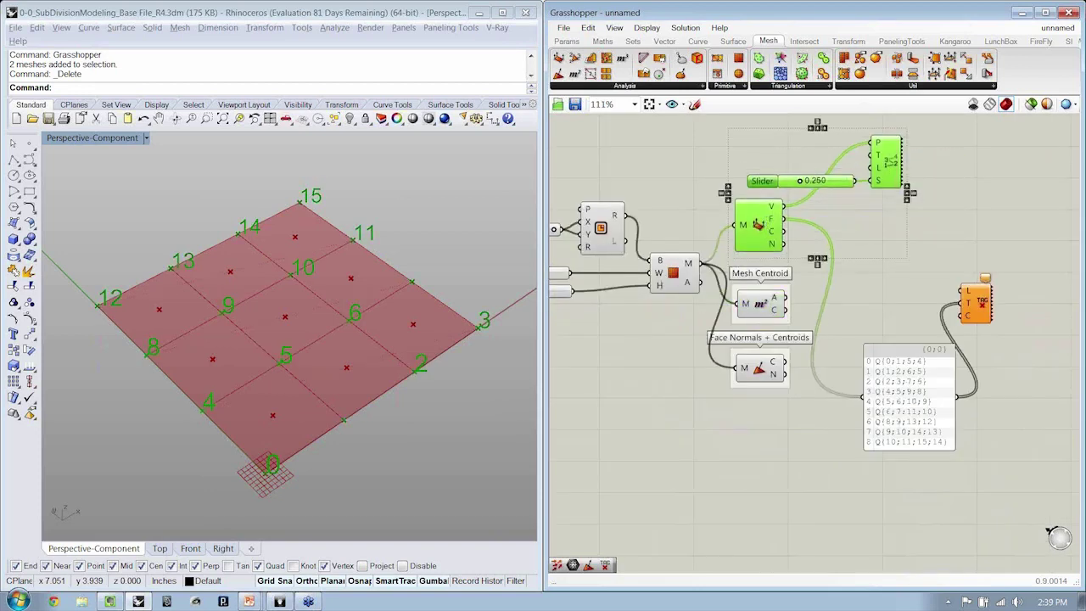
pyautogui.moveTo(947, 160); pyautogui.dragTo(801, 209)
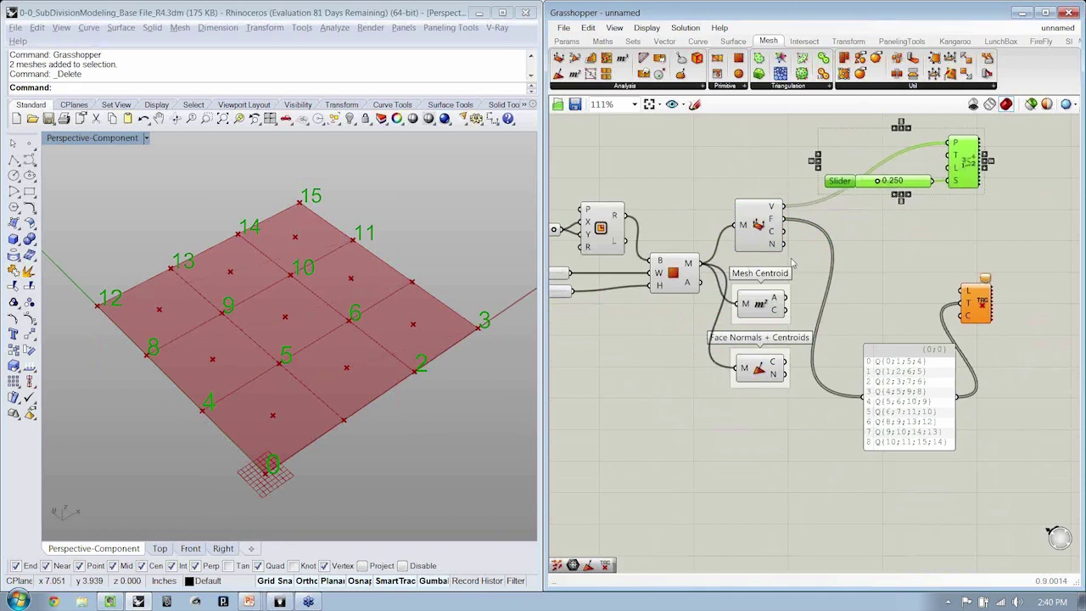
pyautogui.click(757, 222)
pyautogui.scroll(3, 754, 200)
pyautogui.rightClick(766, 198)
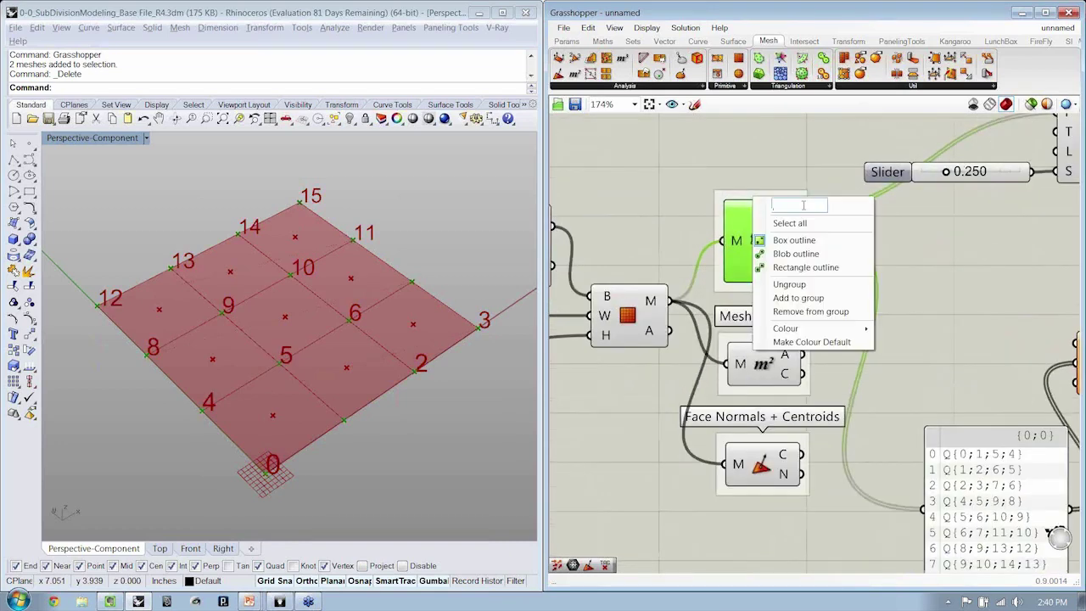
pyautogui.write('Mesh')
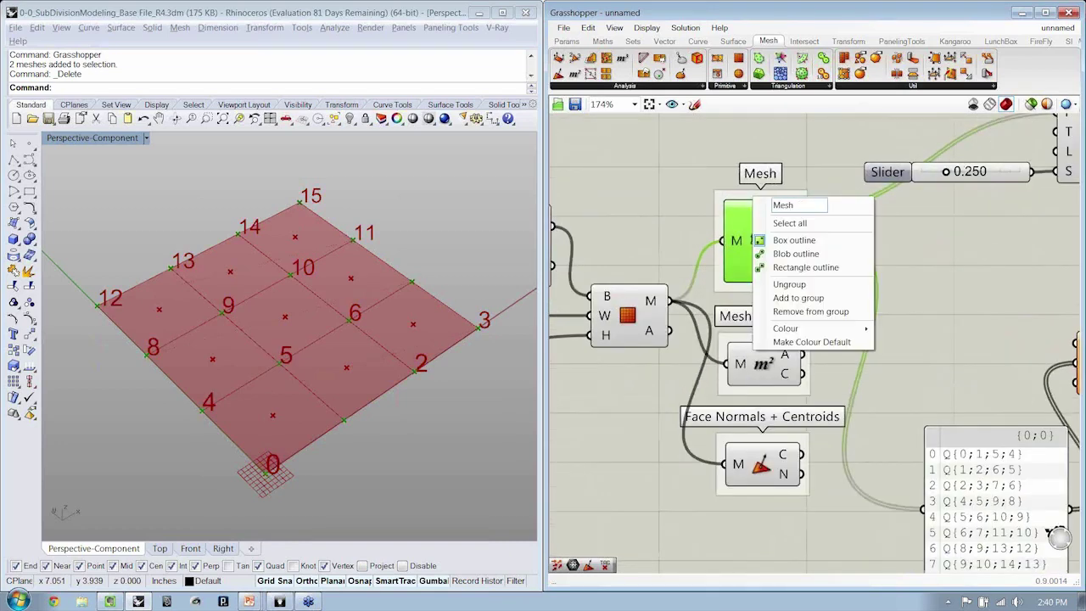
pyautogui.write(' Componen')
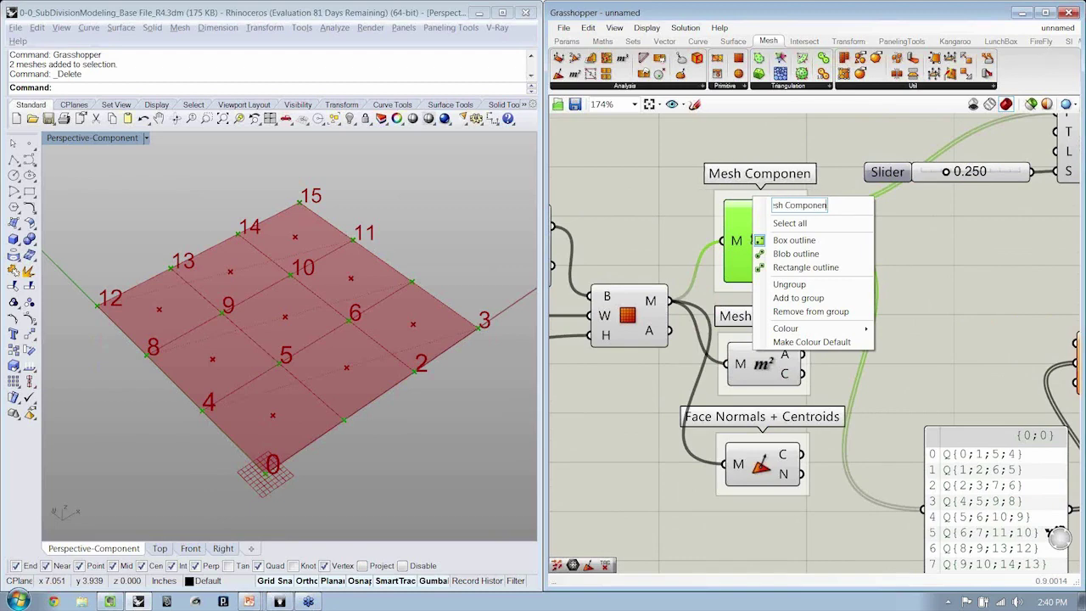
pyautogui.write('ts')
pyautogui.press('Return')
pyautogui.click(806, 261)
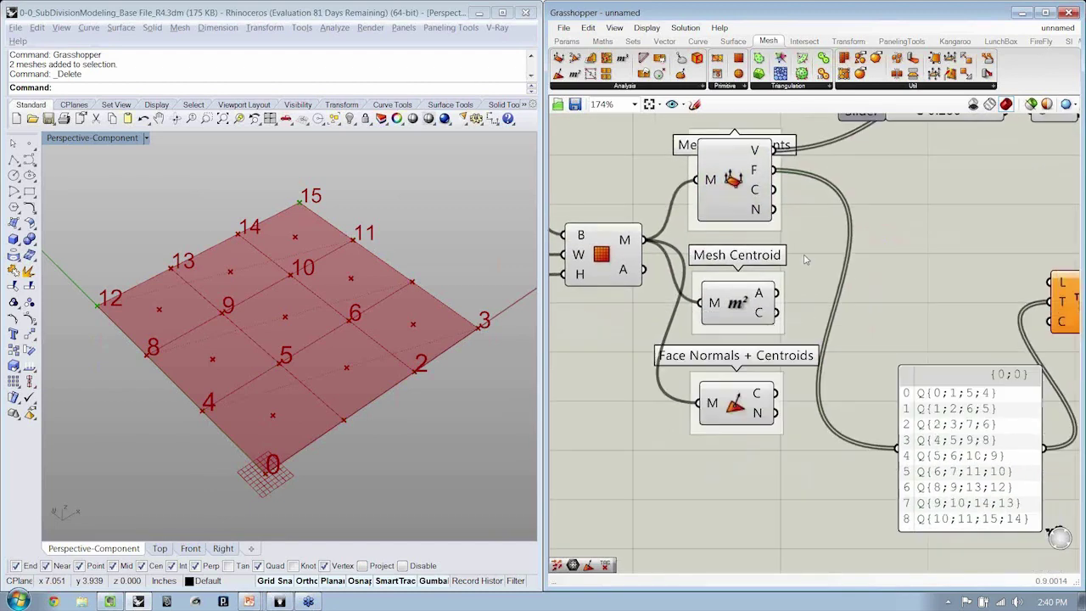
# Step: Line up the three mesh groups and toggle the Face Normals preview off and on
pyautogui.moveTo(797, 440)
pyautogui.mouseDown()
pyautogui.moveTo(755, 203)
pyautogui.moveTo(834, 240)
pyautogui.mouseUp()
pyautogui.click(738, 304)
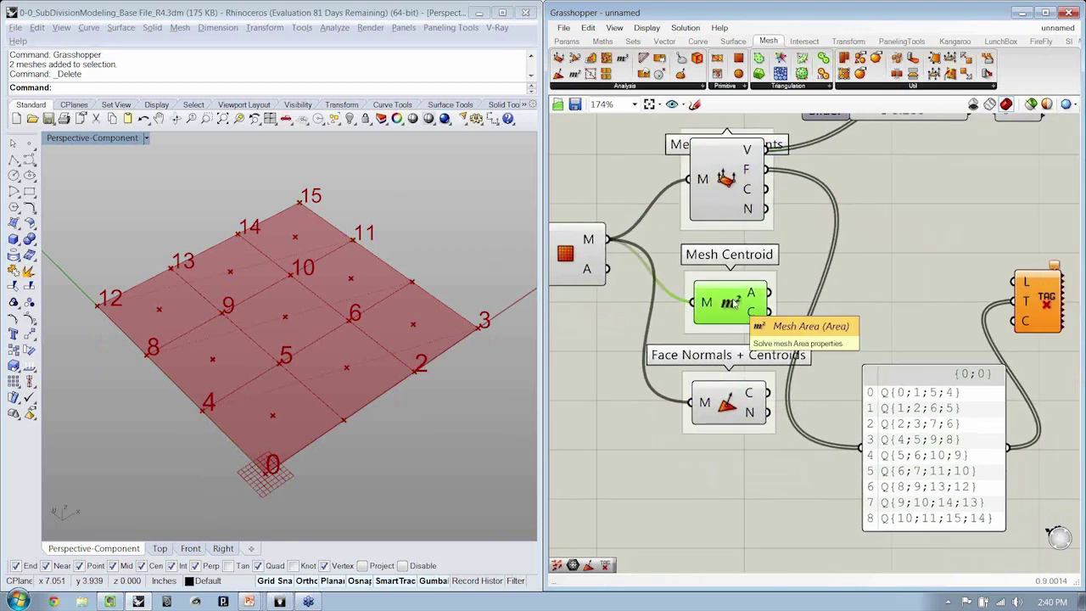
pyautogui.click(728, 402)
pyautogui.hotkey('ctrl', 'q')
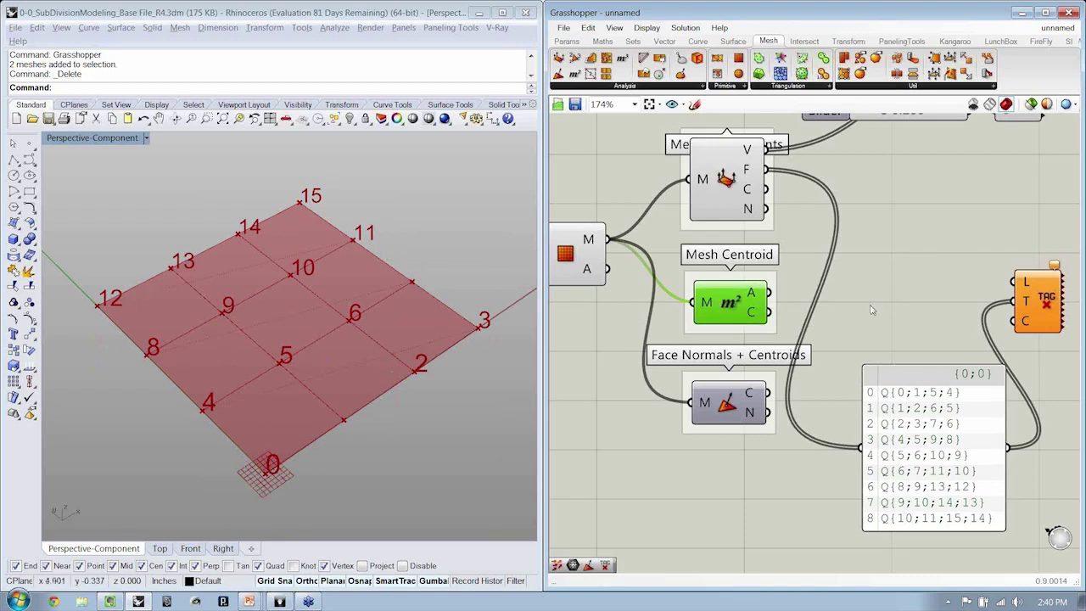
pyautogui.moveTo(730, 305); pyautogui.dragTo(721, 288, button='right')
pyautogui.click(720, 386)
pyautogui.hotkey('ctrl', 'q')
pyautogui.click(644, 492)
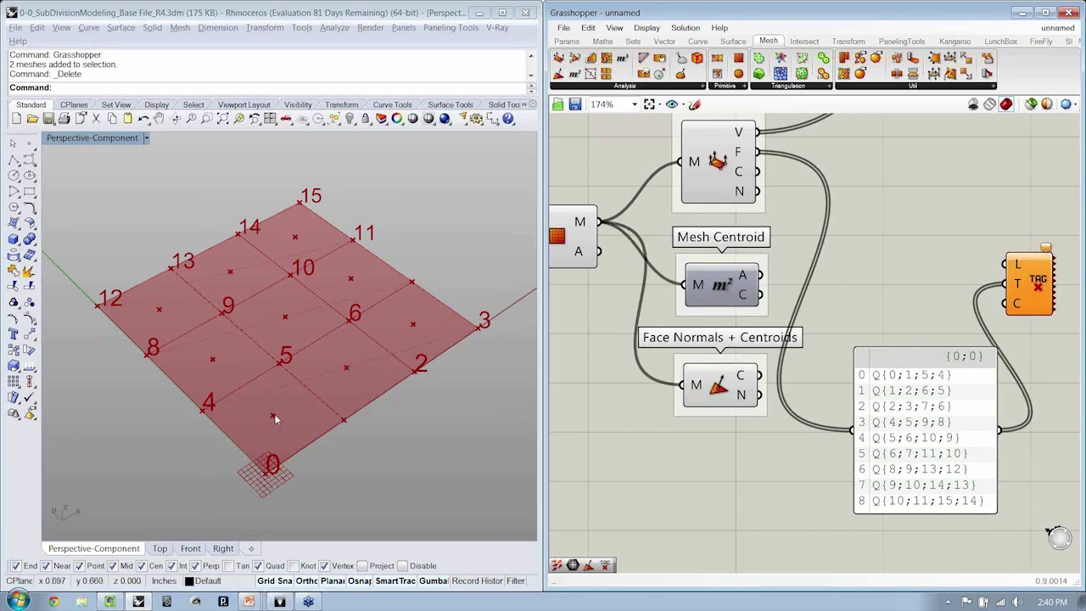
# Step: Lower the face list panel and wire Face Normals C into the Tag's L input
pyautogui.moveTo(905, 429); pyautogui.dragTo(886, 347, button='right')
pyautogui.moveTo(893, 318); pyautogui.dragTo(894, 412)
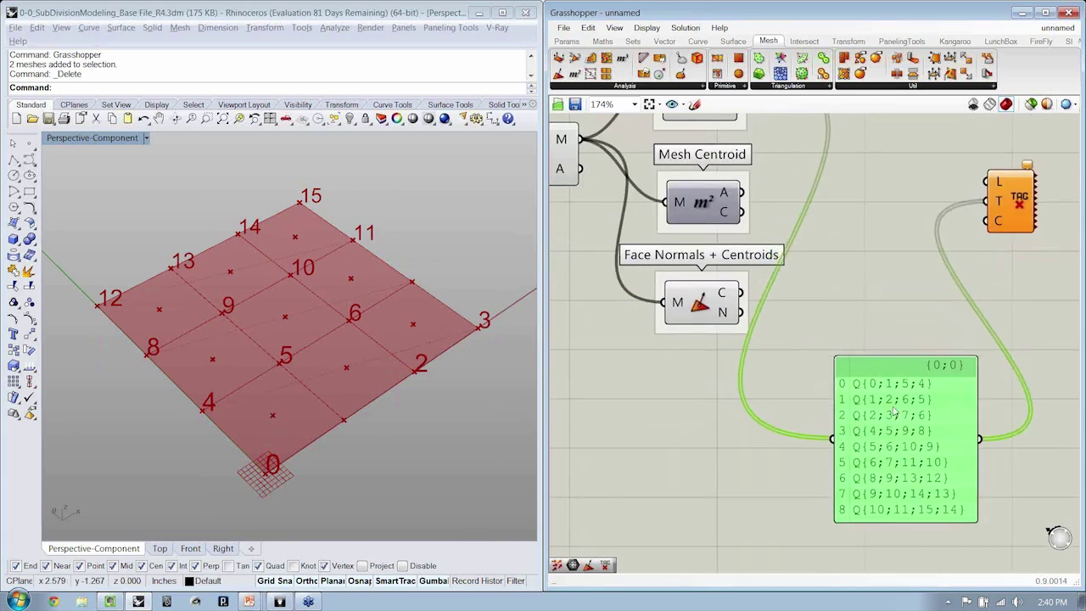
pyautogui.moveTo(984, 182); pyautogui.dragTo(741, 292)
pyautogui.click(937, 294)
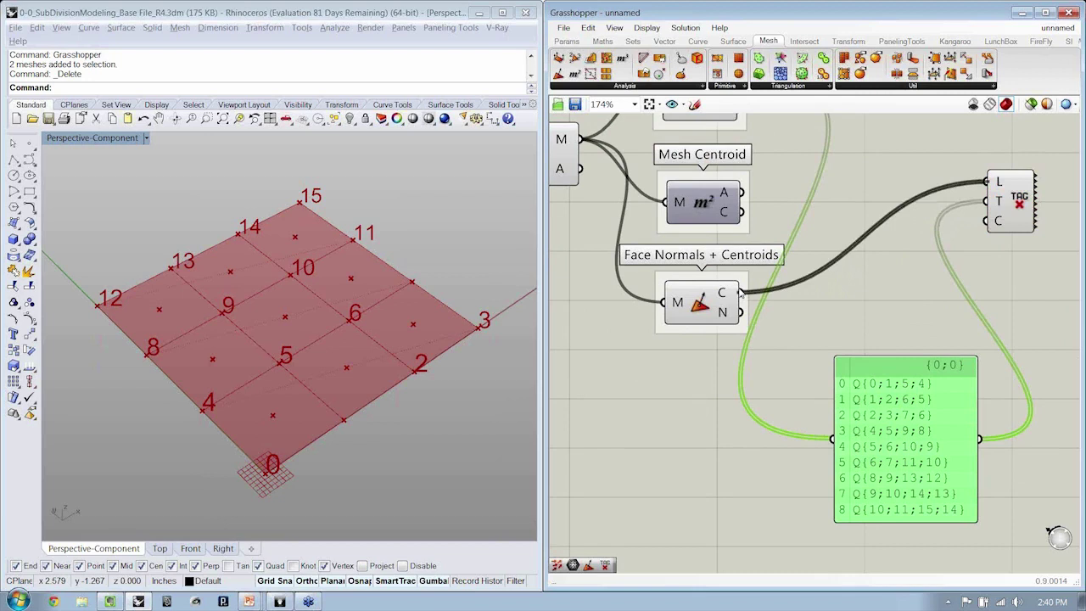
# Step: Move the Text Tag down beside the face list panel
pyautogui.click(938, 294)
pyautogui.moveTo(1018, 202); pyautogui.dragTo(1034, 314)
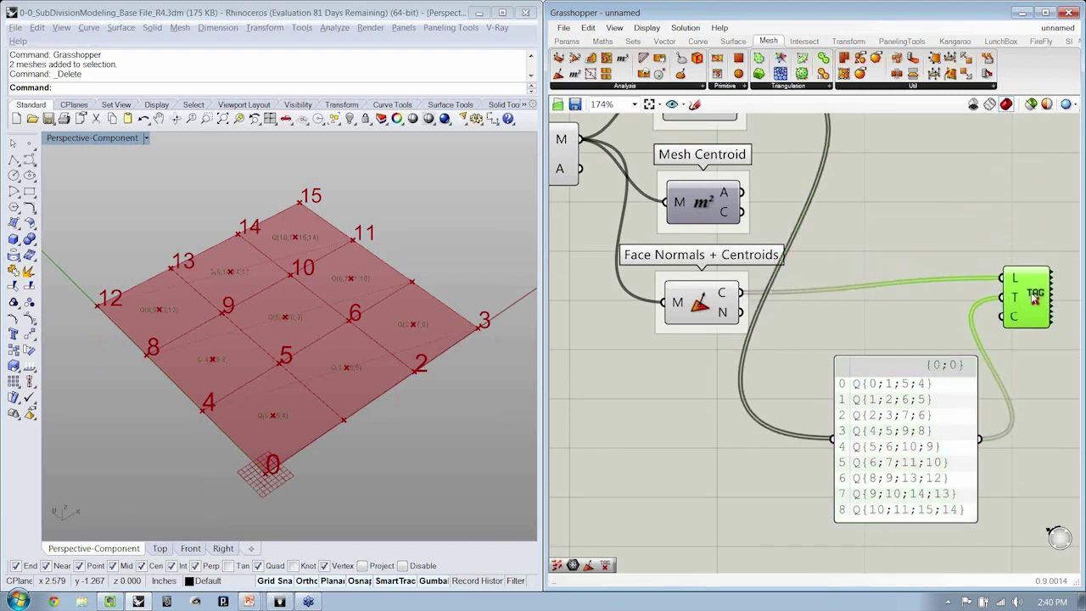
pyautogui.click(717, 312)
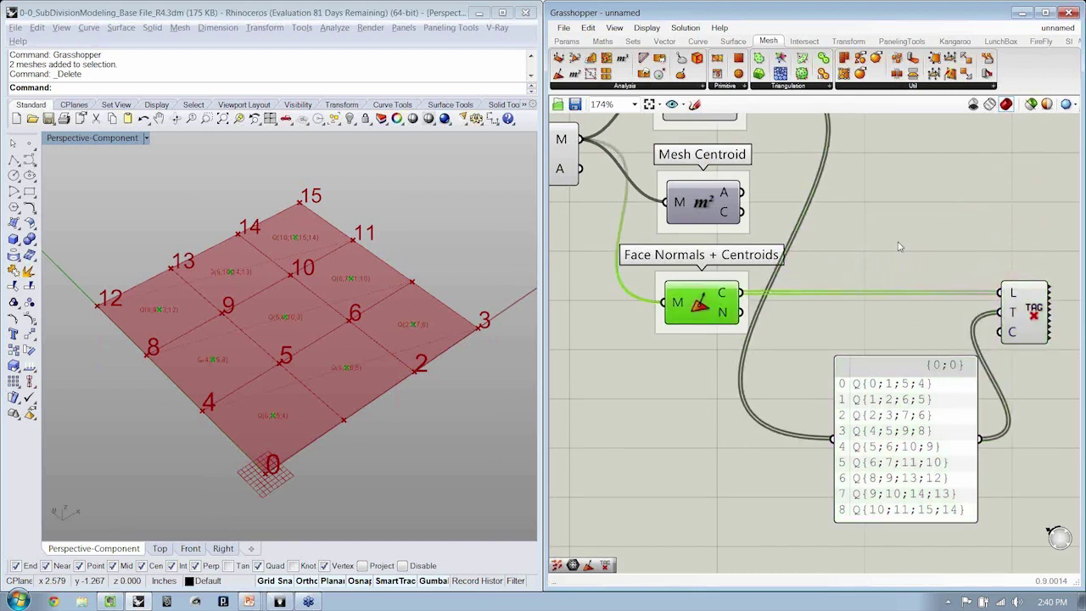
pyautogui.click(899, 246)
# Step: Orbit and zoom to inspect the nine tagged faces in Rhino
pyautogui.scroll(-2, 918, 259)
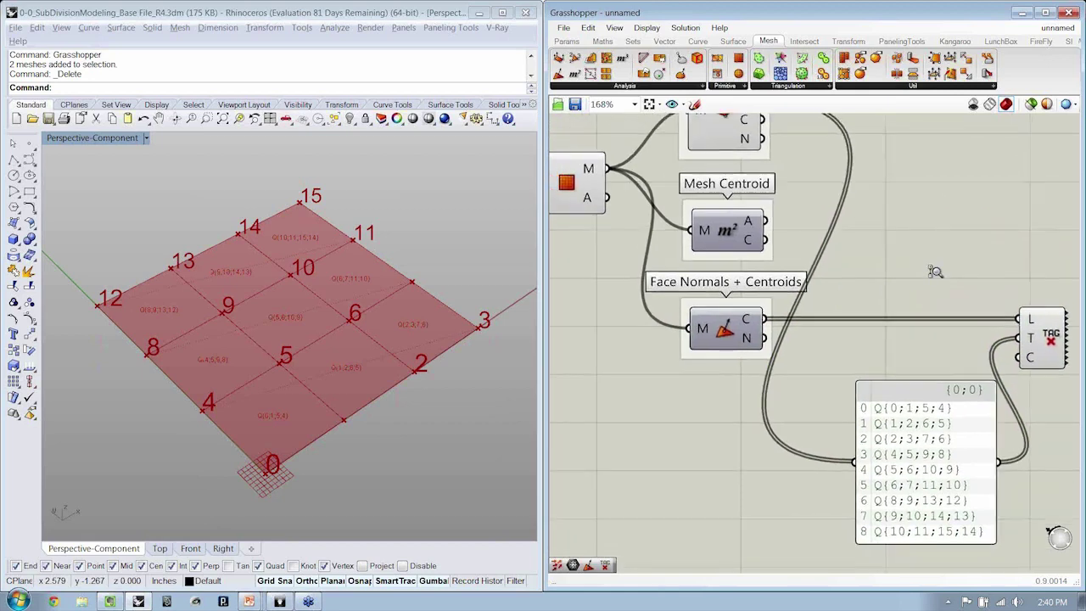
pyautogui.scroll(-1, 951, 289)
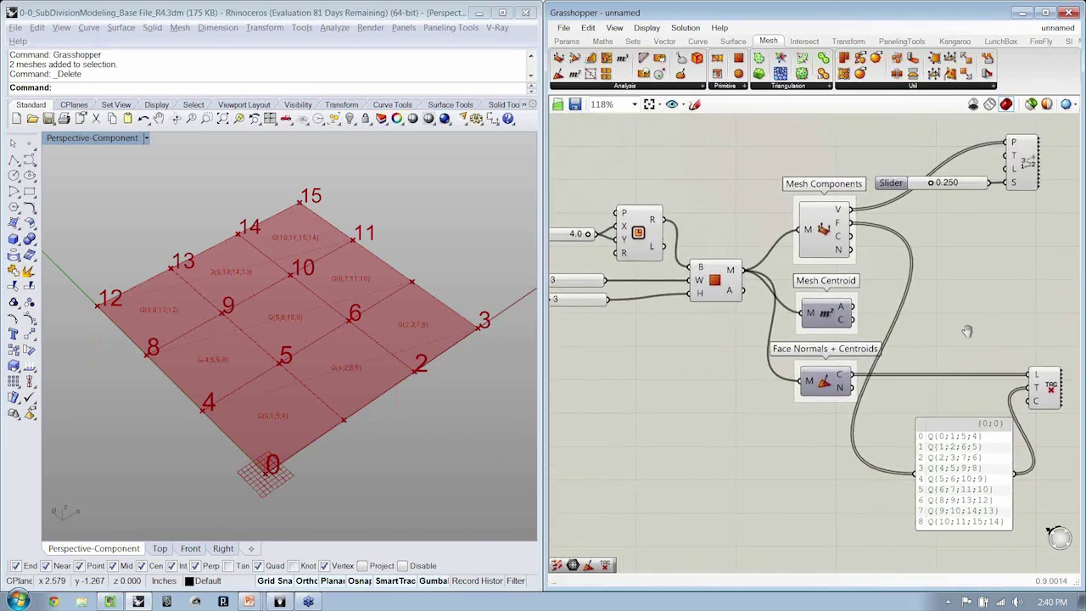
pyautogui.scroll(2, 299, 439)
pyautogui.scroll(2, 288, 416)
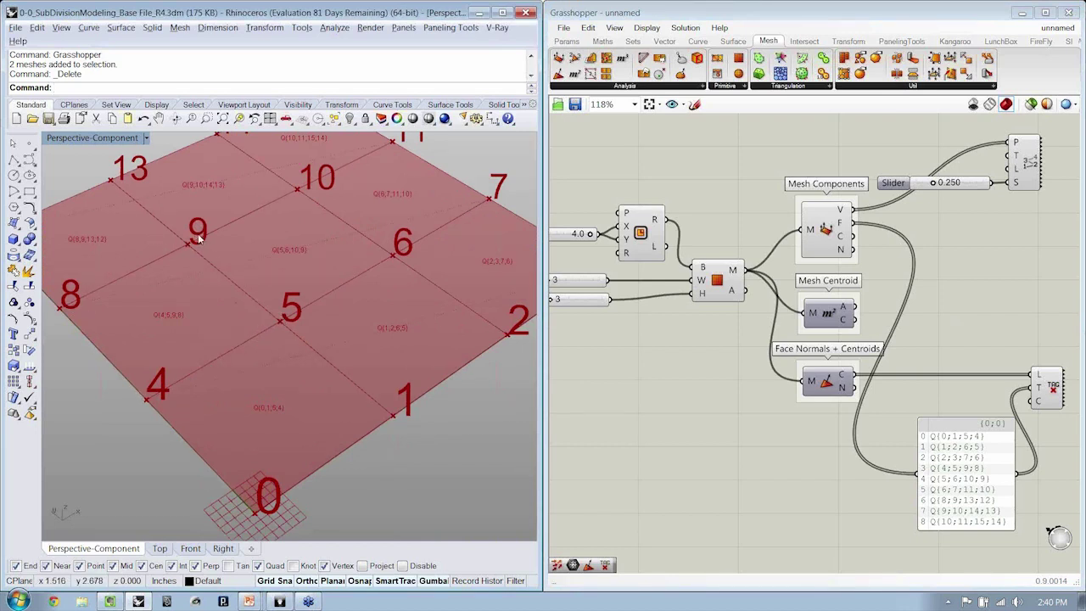
pyautogui.scroll(-3, 409, 370)
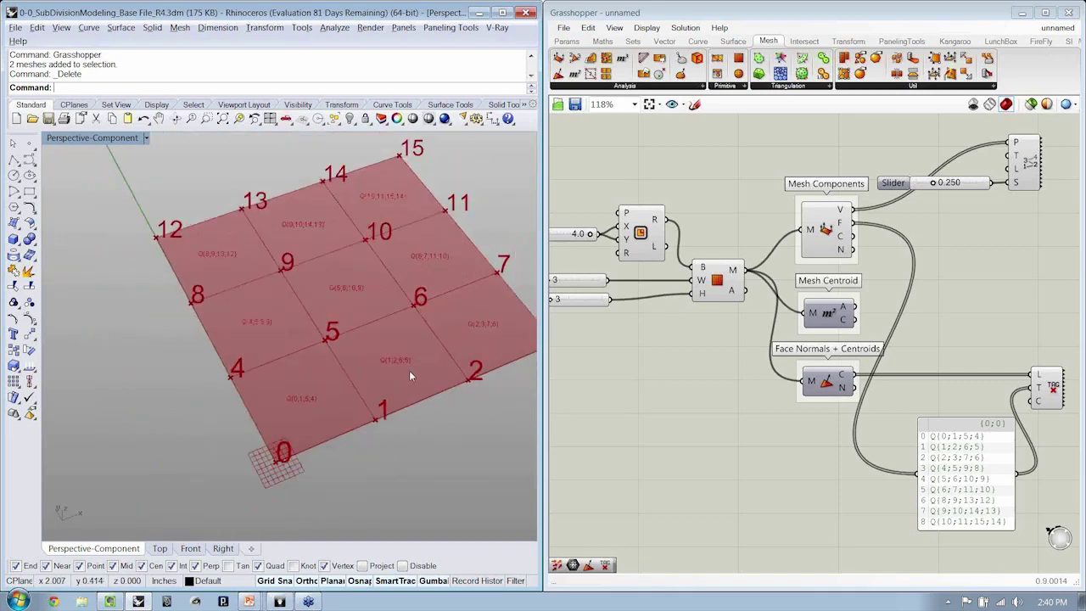
pyautogui.moveTo(409, 370); pyautogui.dragTo(378, 393, button='right')
pyautogui.moveTo(793, 440); pyautogui.dragTo(808, 435, button='right')
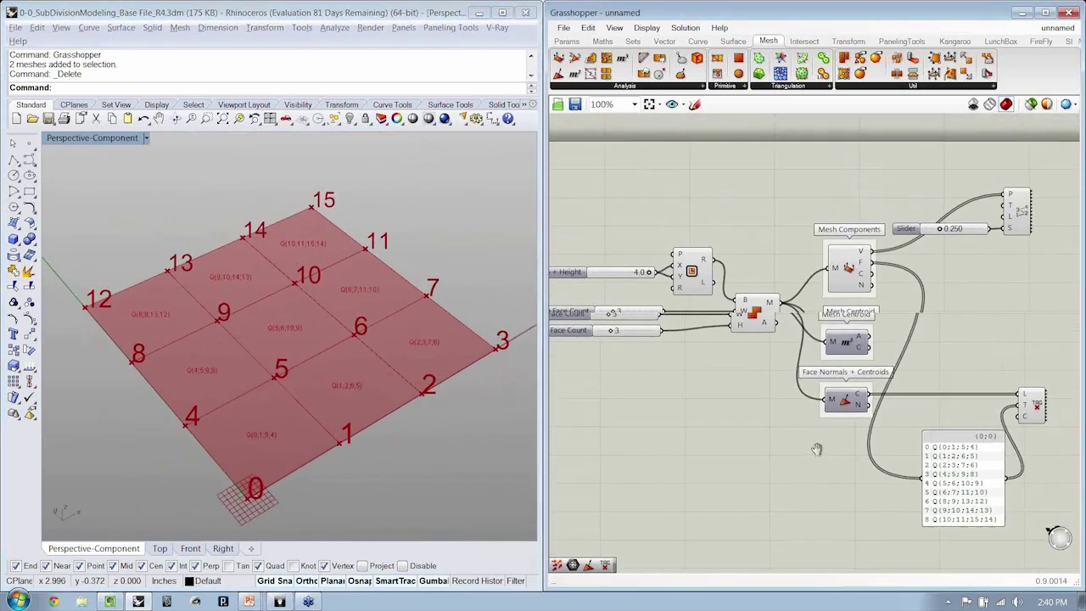
pyautogui.moveTo(816, 448); pyautogui.dragTo(833, 451, button='right')
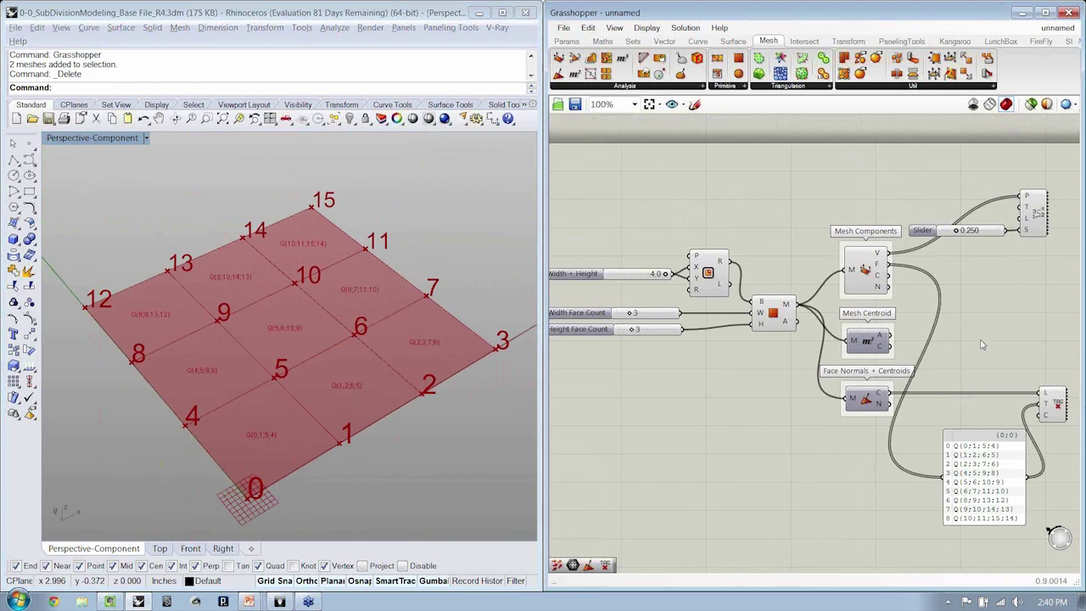
pyautogui.scroll(2, 975, 347)
pyautogui.scroll(-2, 951, 334)
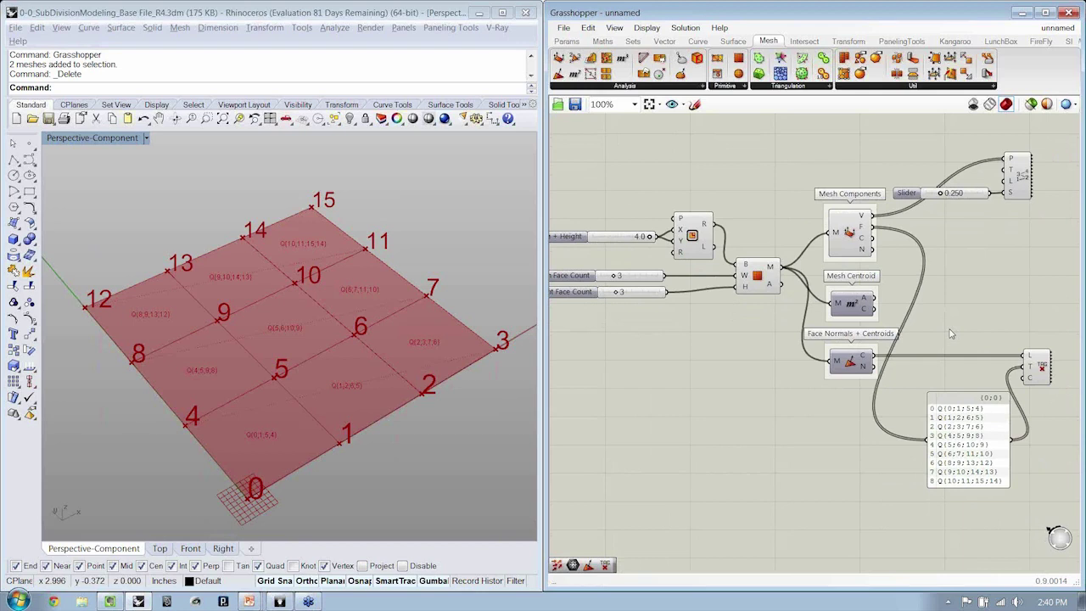
pyautogui.moveTo(950, 334); pyautogui.dragTo(959, 323, button='right')
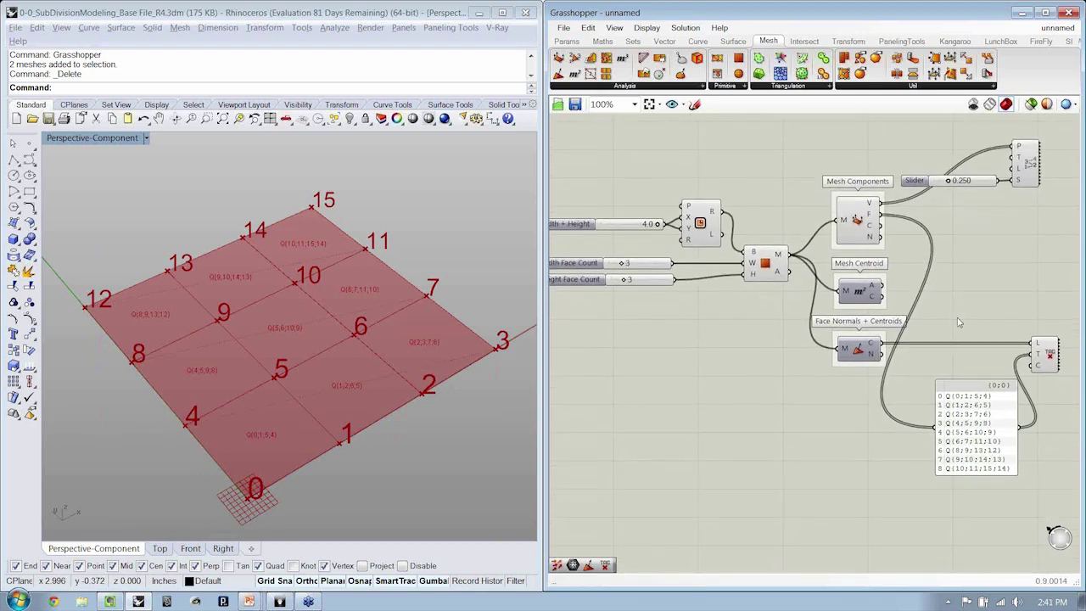
# Step: Add a Mesh Edges component grouped as 'Mesh | Edges', fed by the Mesh Plane's mesh
pyautogui.click(678, 88)
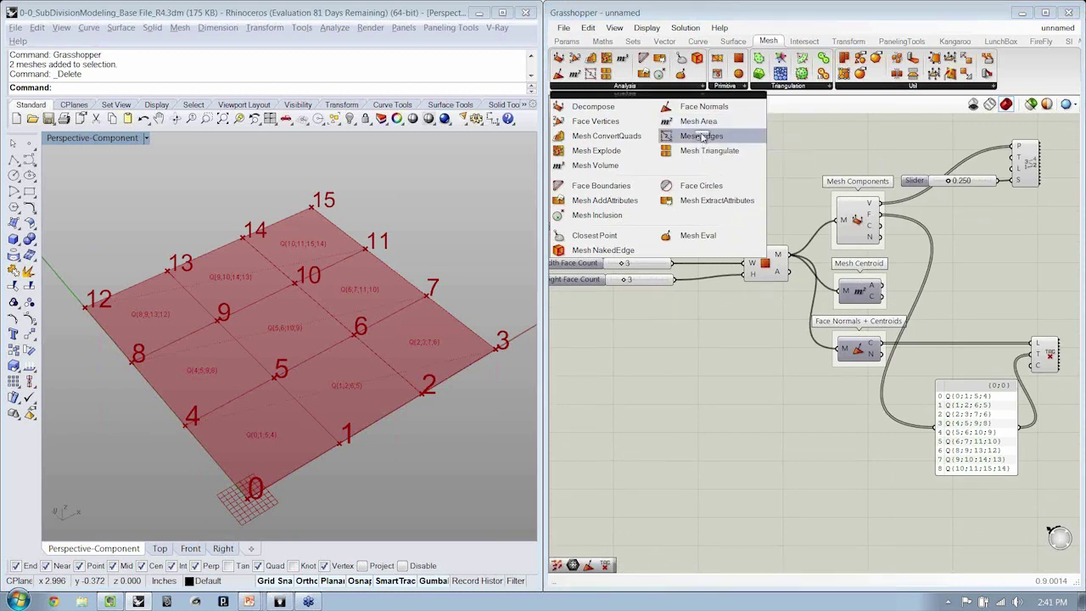
pyautogui.moveTo(701, 139); pyautogui.dragTo(869, 509)
pyautogui.click(868, 496)
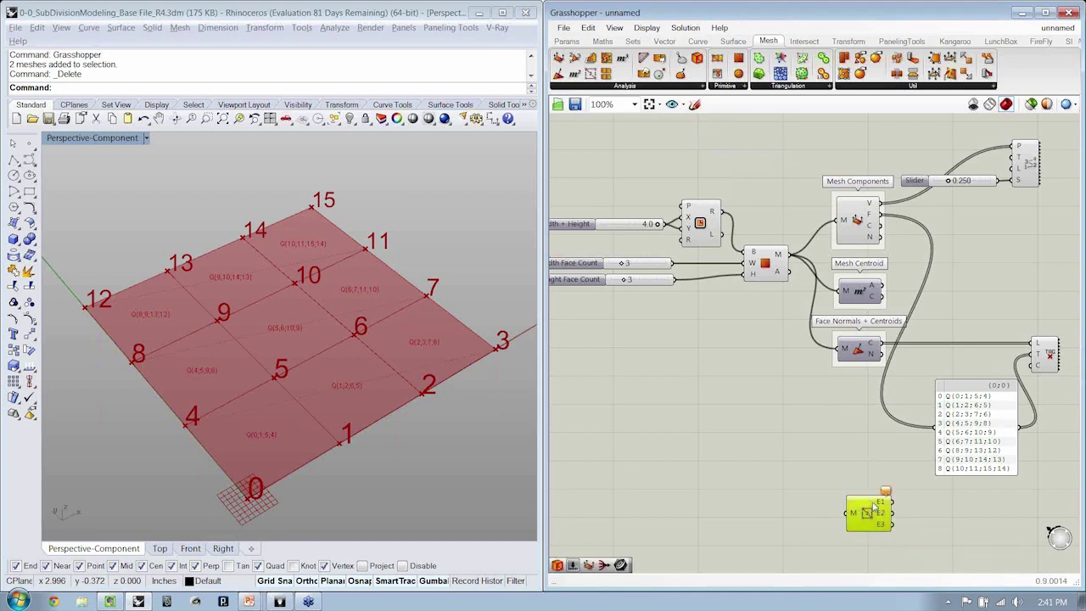
pyautogui.rightClick(861, 498)
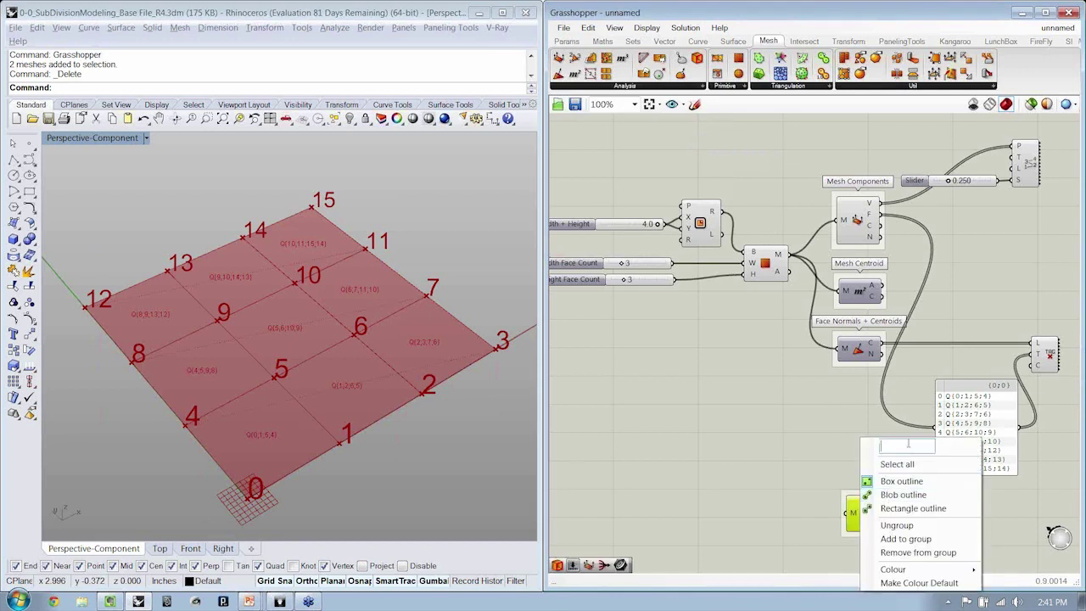
pyautogui.write('Mes h')
pyautogui.press('Return')
pyautogui.click(908, 448)
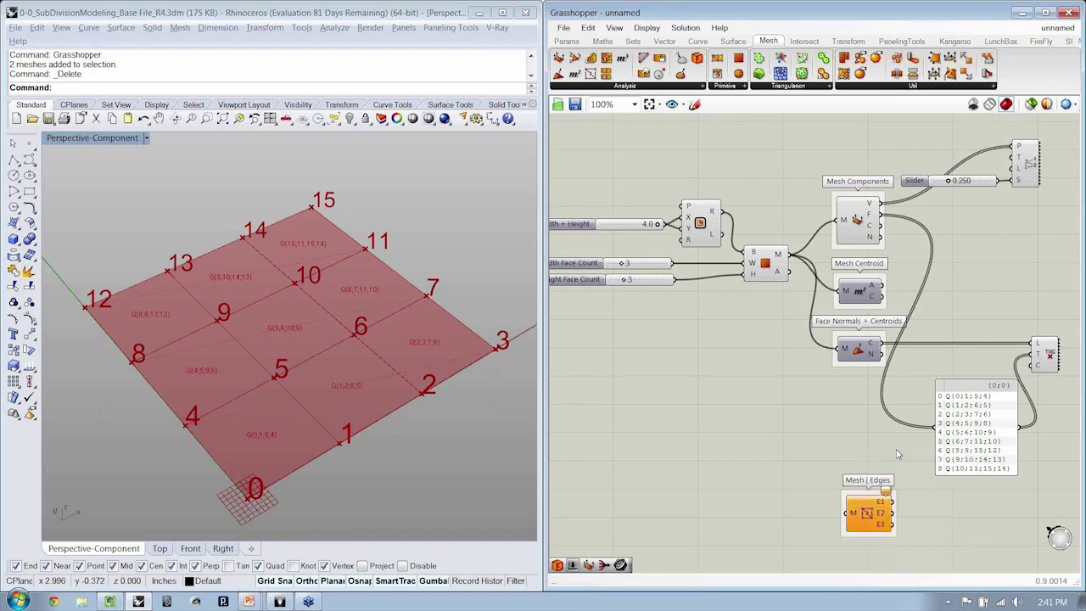
pyautogui.moveTo(789, 254); pyautogui.dragTo(848, 512)
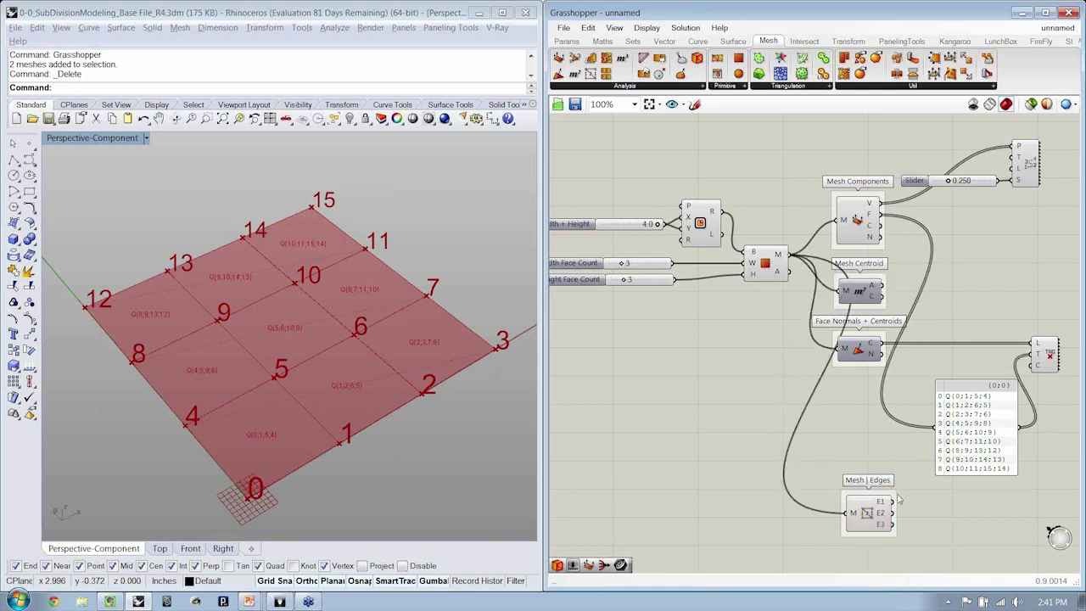
# Step: Turn off the Mesh Plane preview and orbit Rhino to inspect the mesh edges
pyautogui.moveTo(897, 501); pyautogui.dragTo(877, 472, button='right')
pyautogui.click(857, 484)
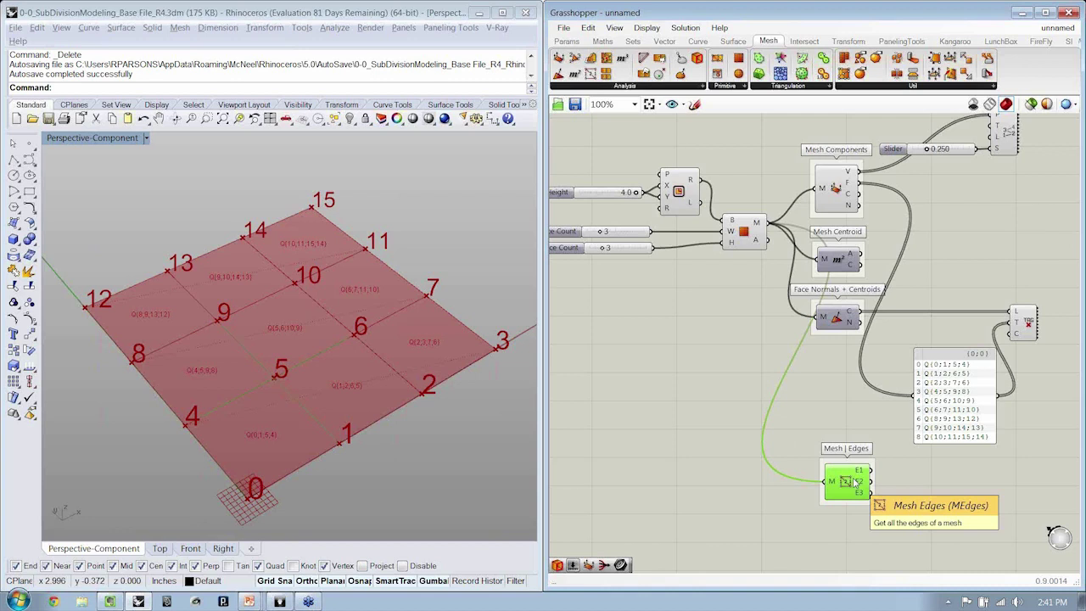
pyautogui.moveTo(816, 368); pyautogui.dragTo(810, 376, button='right')
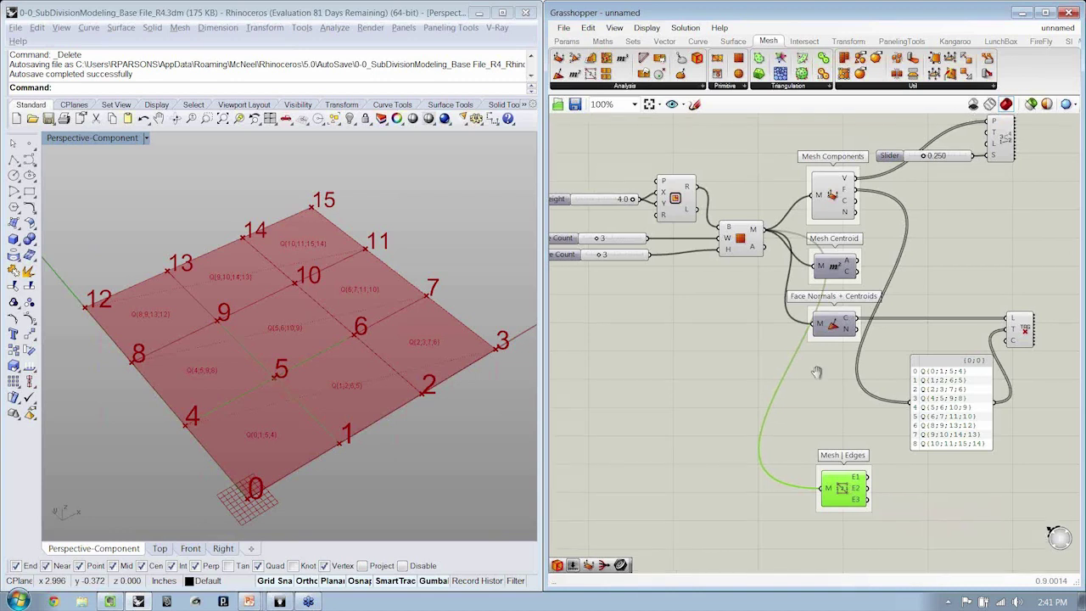
pyautogui.click(745, 242)
pyautogui.hotkey('ctrl', 'q')
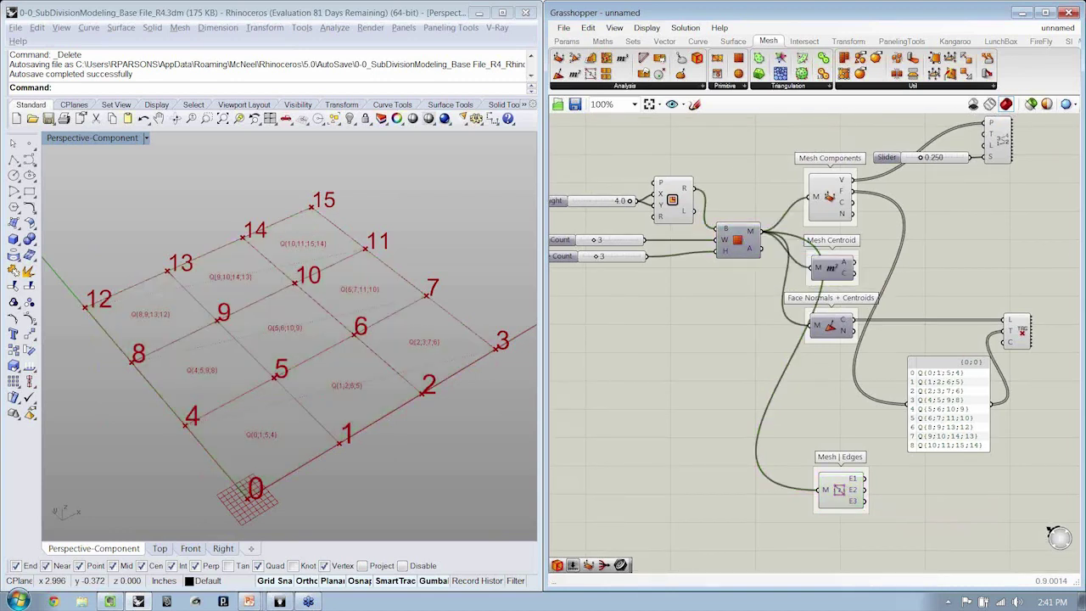
pyautogui.click(838, 490)
pyautogui.moveTo(391, 392)
pyautogui.mouseDown(button='right')
pyautogui.moveTo(340, 388)
pyautogui.moveTo(382, 268)
pyautogui.mouseUp(button='right')
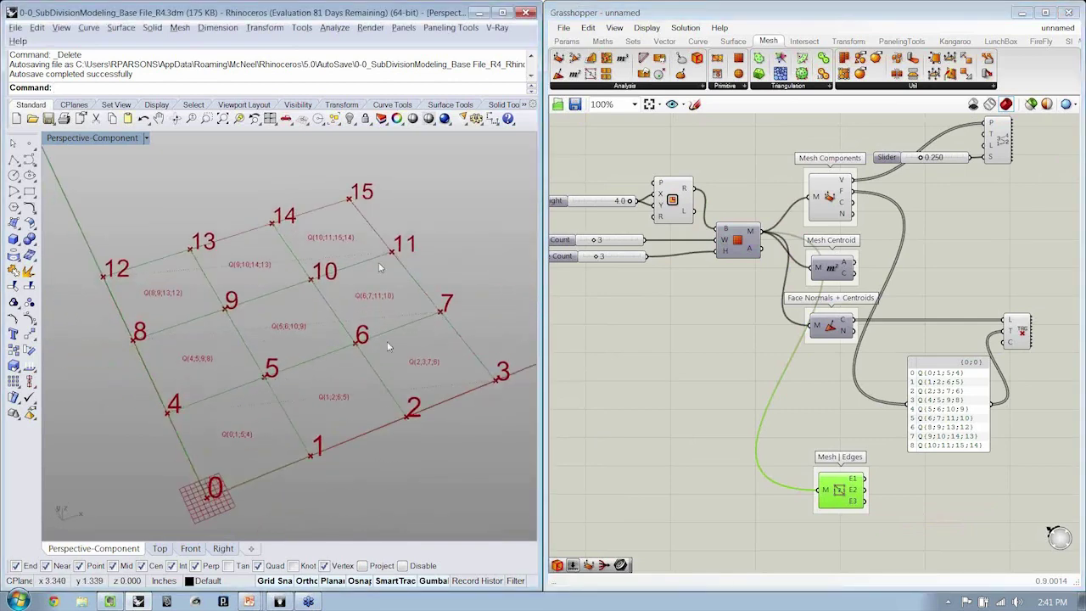
pyautogui.click(672, 200)
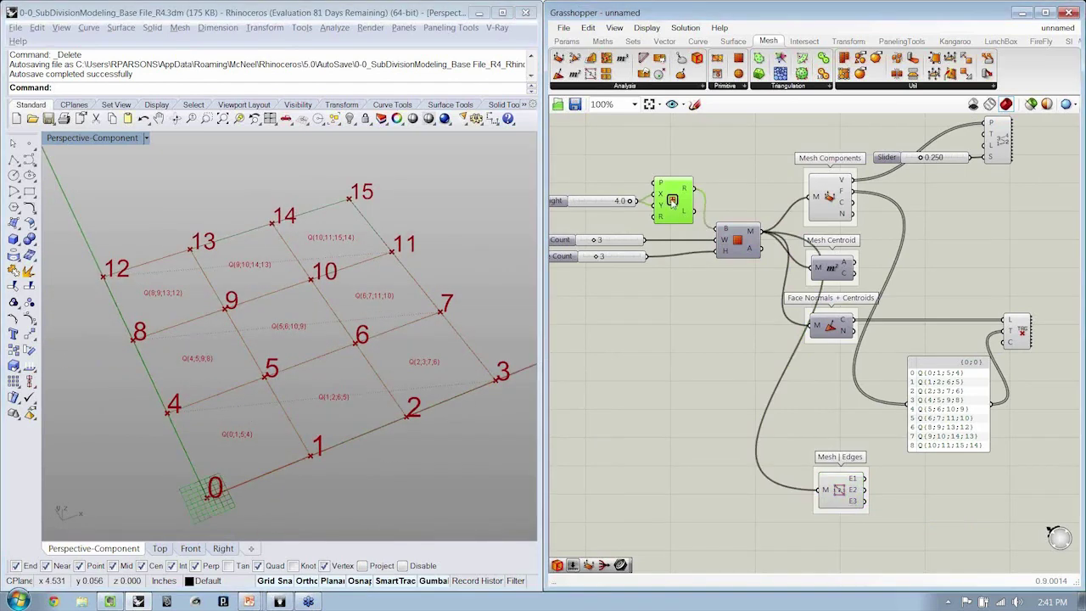
pyautogui.click(673, 201)
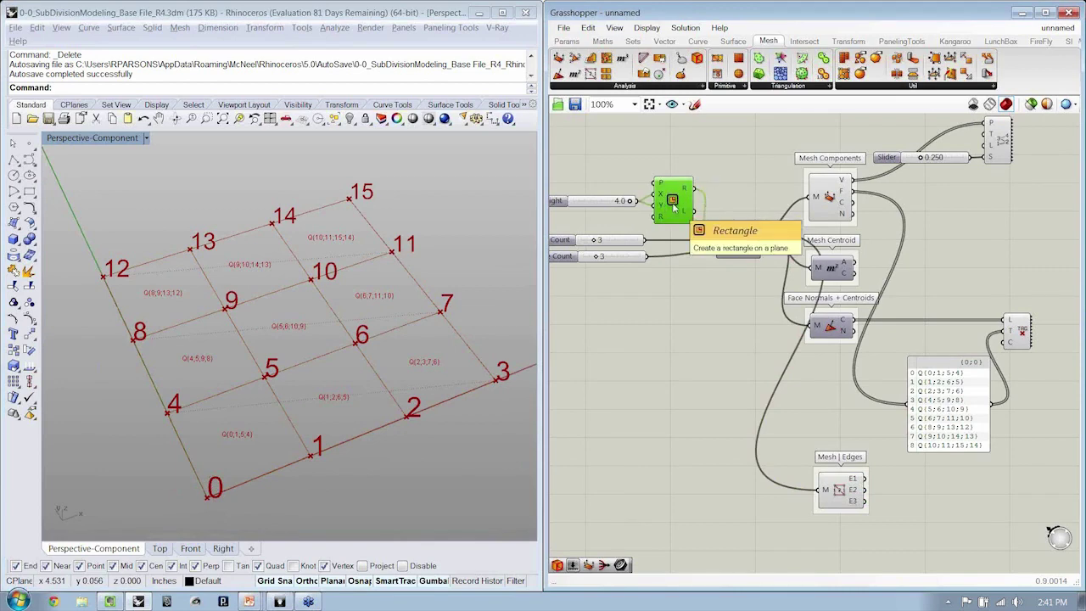
# Step: Label the rectangle component's group 'Rectangle', correcting an initial 'Plane' and a typo
pyautogui.scroll(3, 674, 202)
pyautogui.rightClick(675, 169)
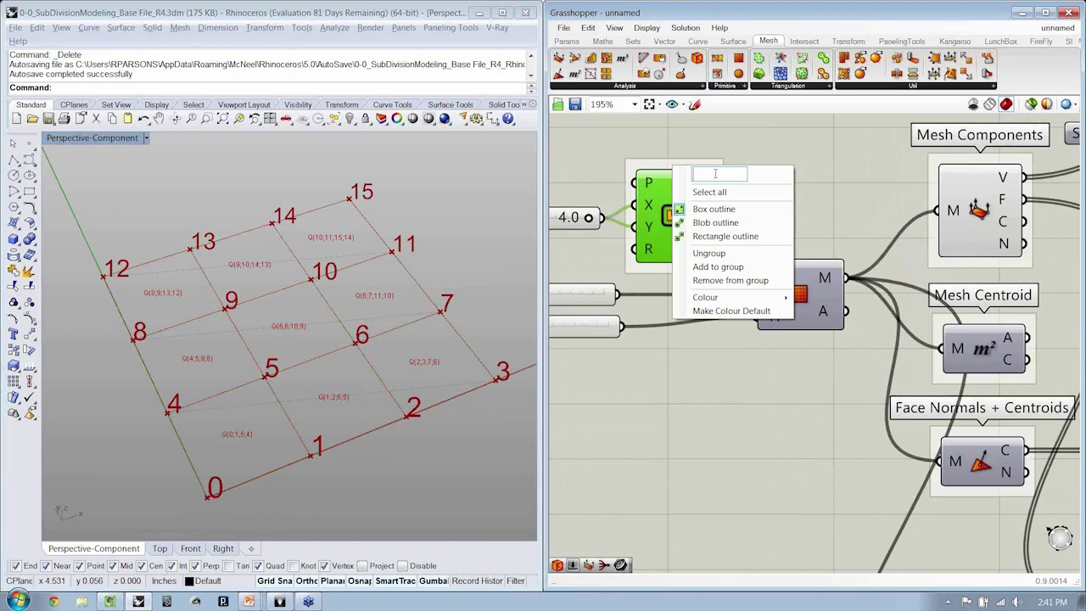
pyautogui.write('Plane')
pyautogui.press('Return')
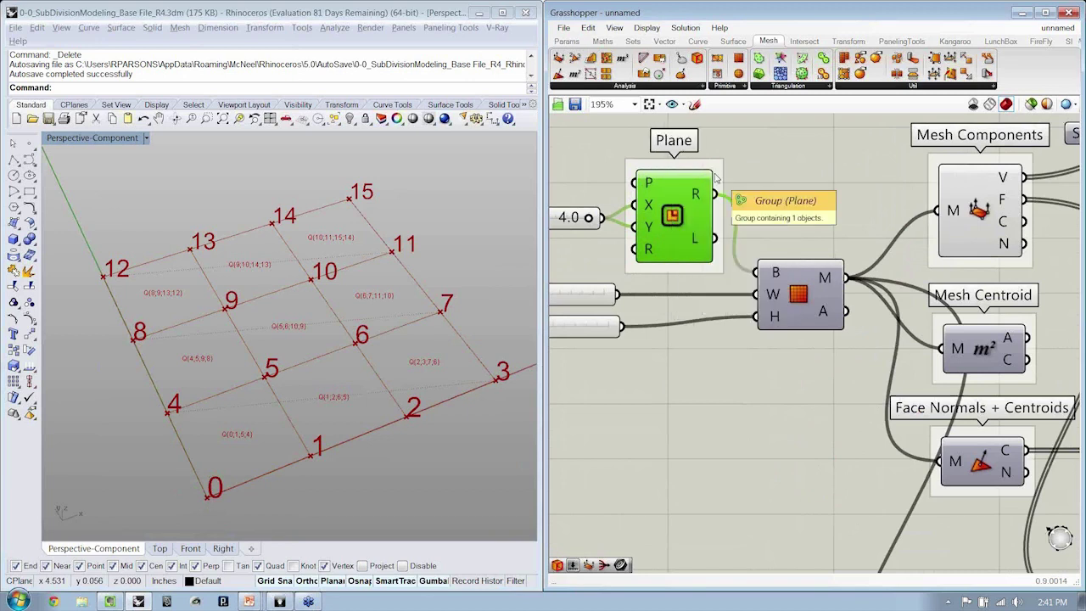
pyautogui.rightClick(717, 173)
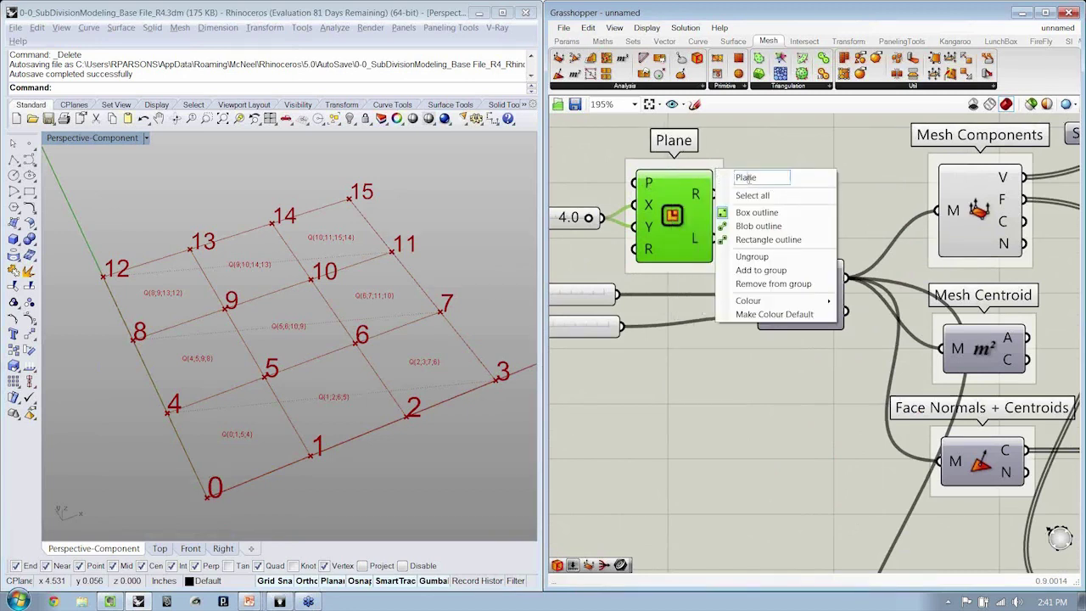
pyautogui.write('Rectang')
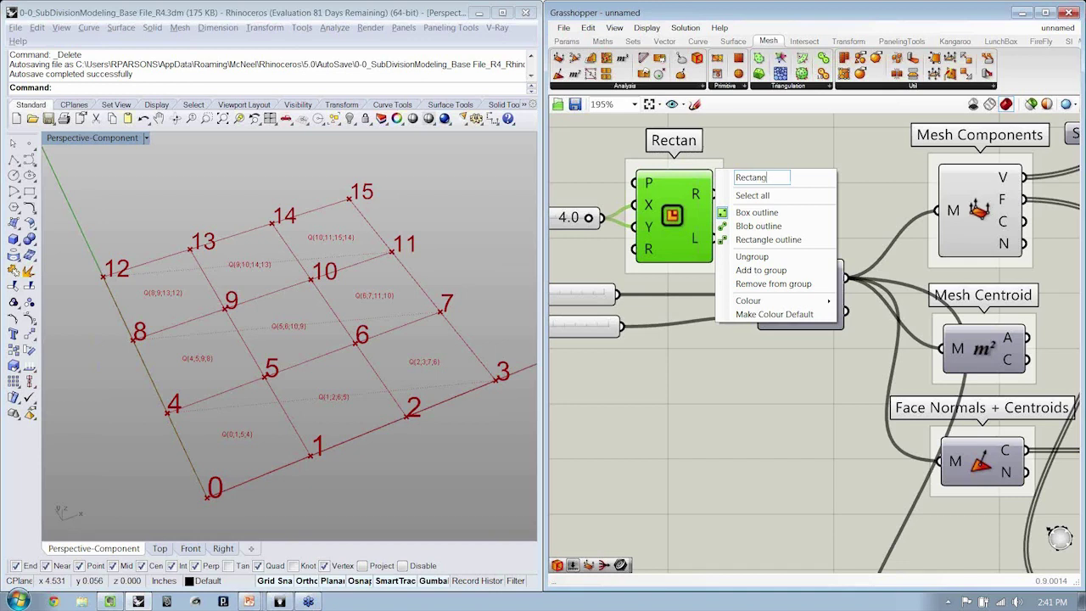
pyautogui.write(';e')
pyautogui.press('Return')
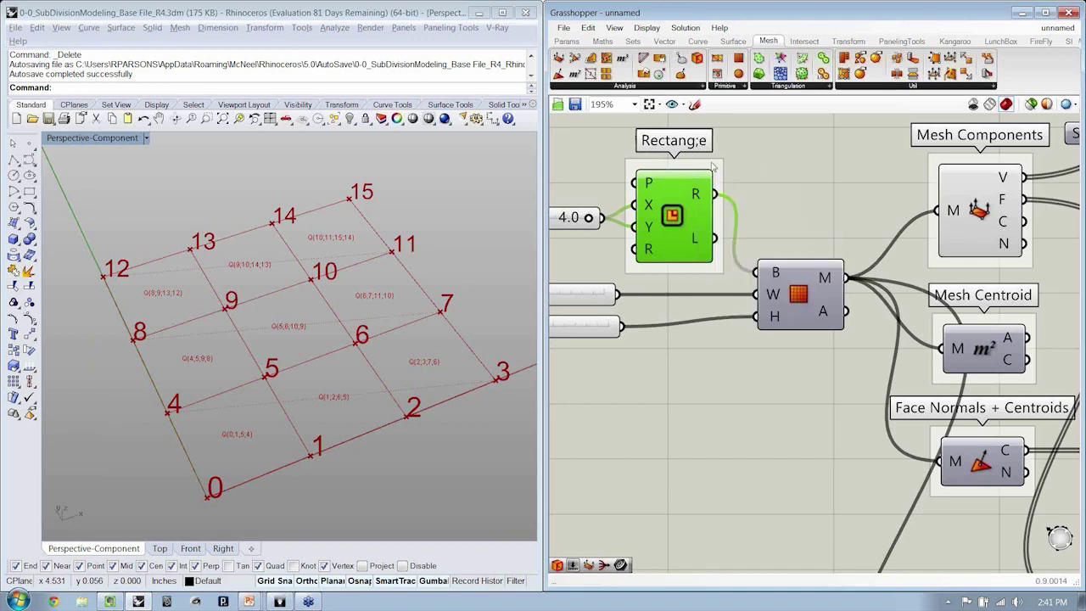
pyautogui.rightClick(714, 168)
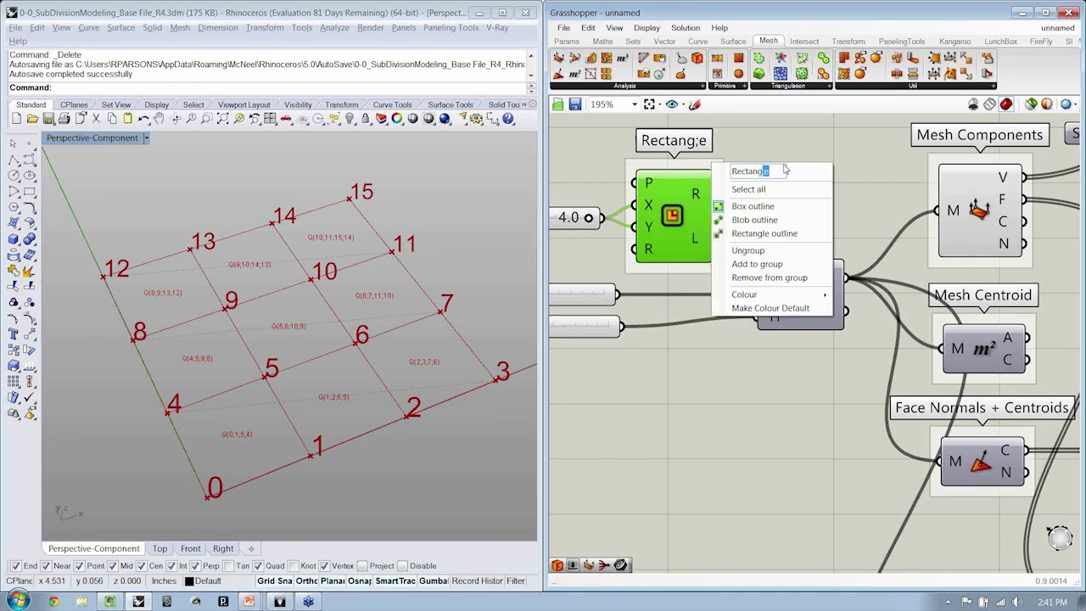
pyautogui.write('le')
pyautogui.press('Return')
# Step: Group the Mesh Plane component and label it 'Mesh Primitive'
pyautogui.click(778, 299)
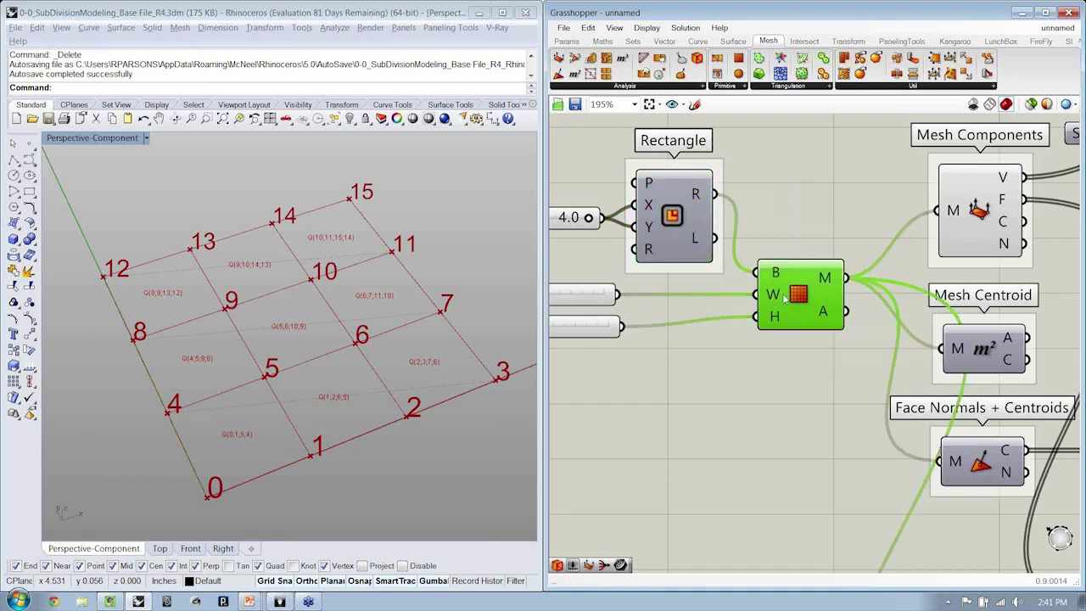
pyautogui.hotkey('ctrl', 'g')
pyautogui.rightClick(795, 253)
pyautogui.write('Mes')
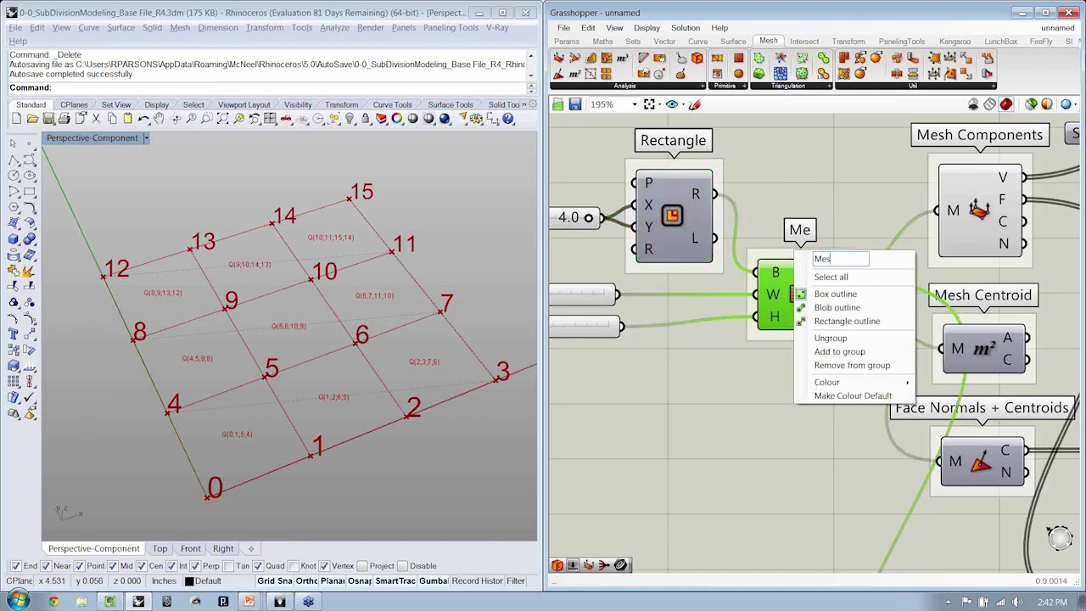
pyautogui.write('h Primitive')
pyautogui.press('Return')
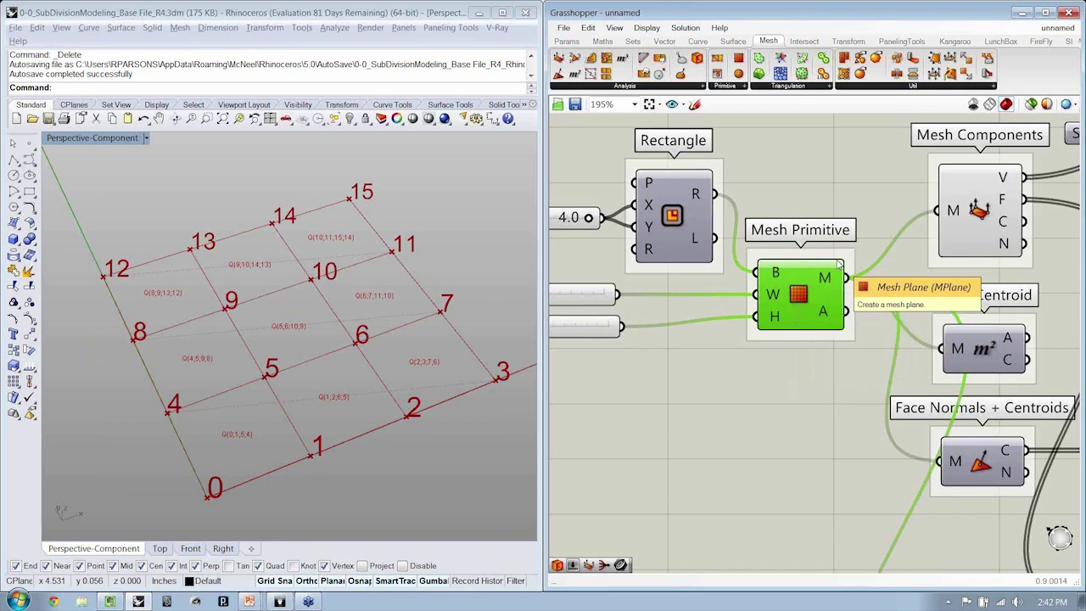
# Step: Preview the Mesh Edges output and orbit the Rhino view around the mesh grid
pyautogui.click(855, 181)
pyautogui.scroll(-3, 856, 181)
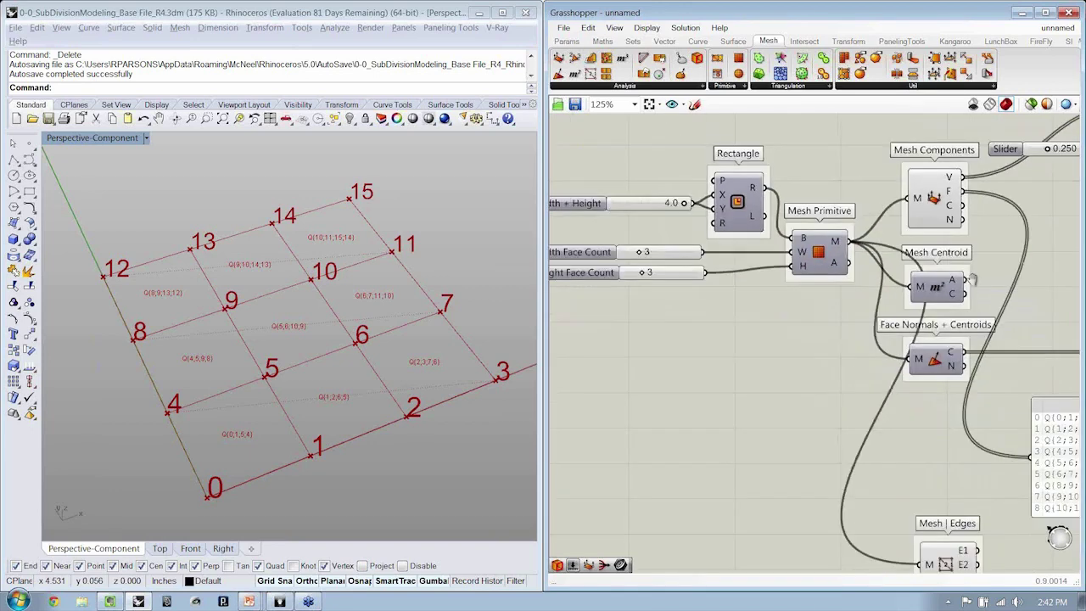
pyautogui.click(816, 519)
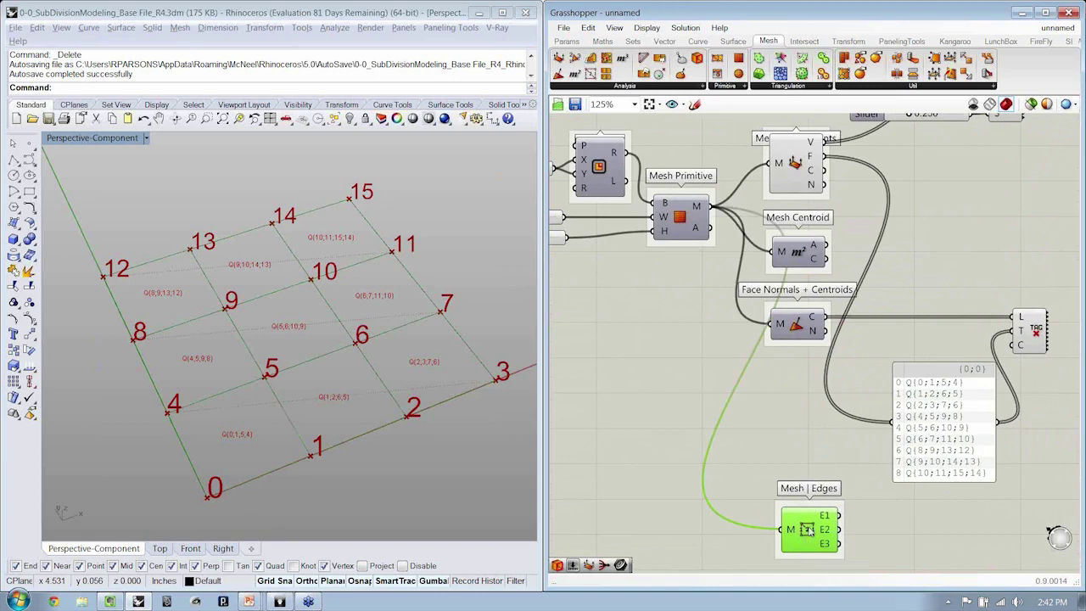
pyautogui.moveTo(323, 344)
pyautogui.mouseDown(button='right')
pyautogui.moveTo(264, 348)
pyautogui.moveTo(281, 354)
pyautogui.mouseUp(button='right')
pyautogui.click(789, 440)
pyautogui.moveTo(789, 440); pyautogui.dragTo(781, 418, button='right')
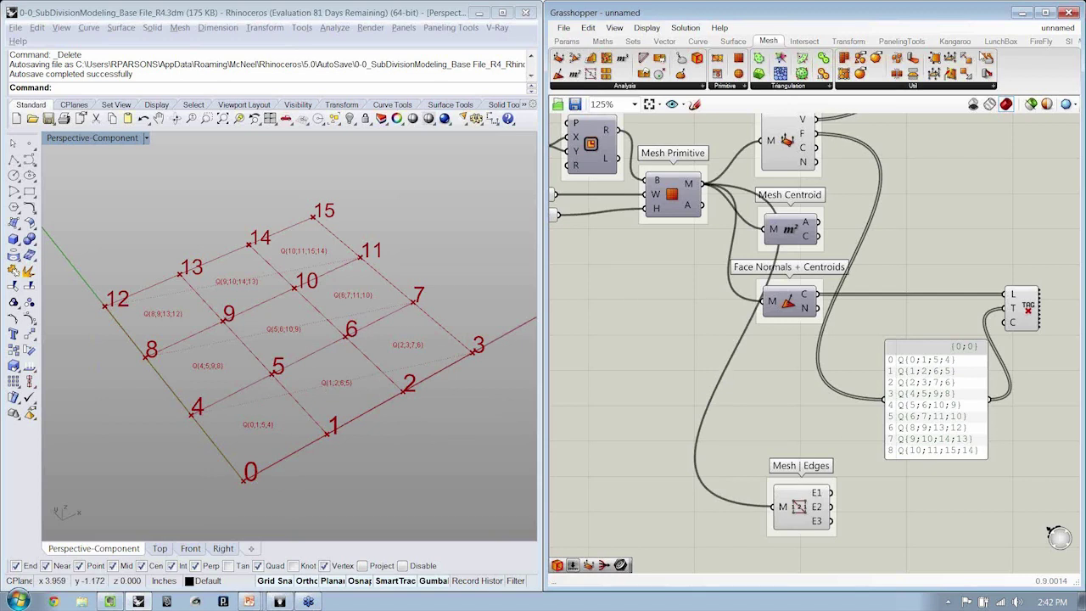
# Step: Maximize Grasshopper, move Mesh Edges up, and shorten and raise the faces panel
pyautogui.click(1045, 12)
pyautogui.scroll(-3, 833, 331)
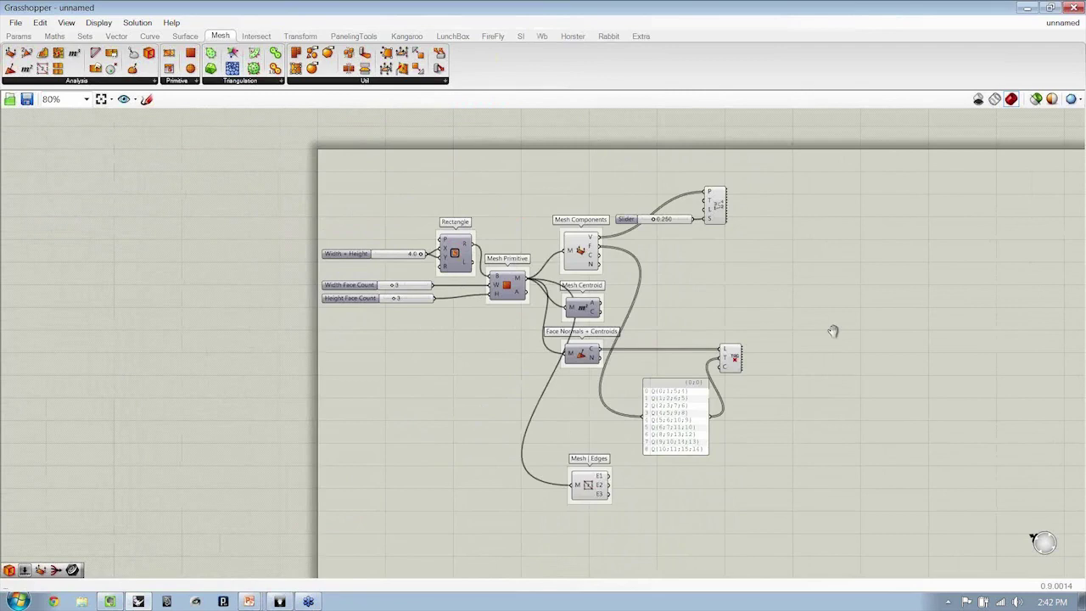
pyautogui.moveTo(589, 487); pyautogui.dragTo(584, 422)
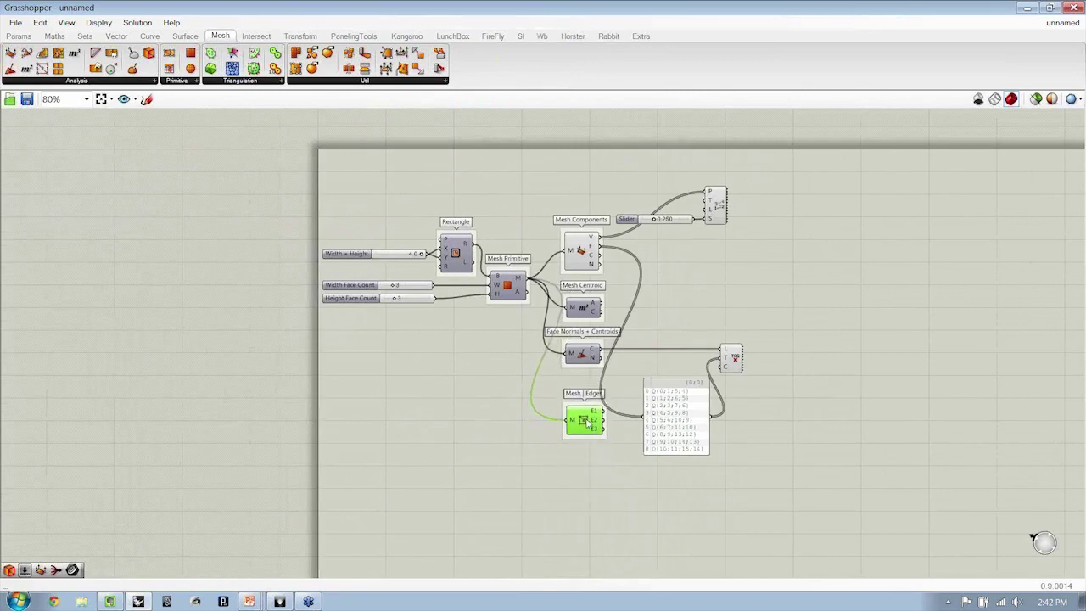
pyautogui.click(626, 461)
pyautogui.scroll(3, 694, 479)
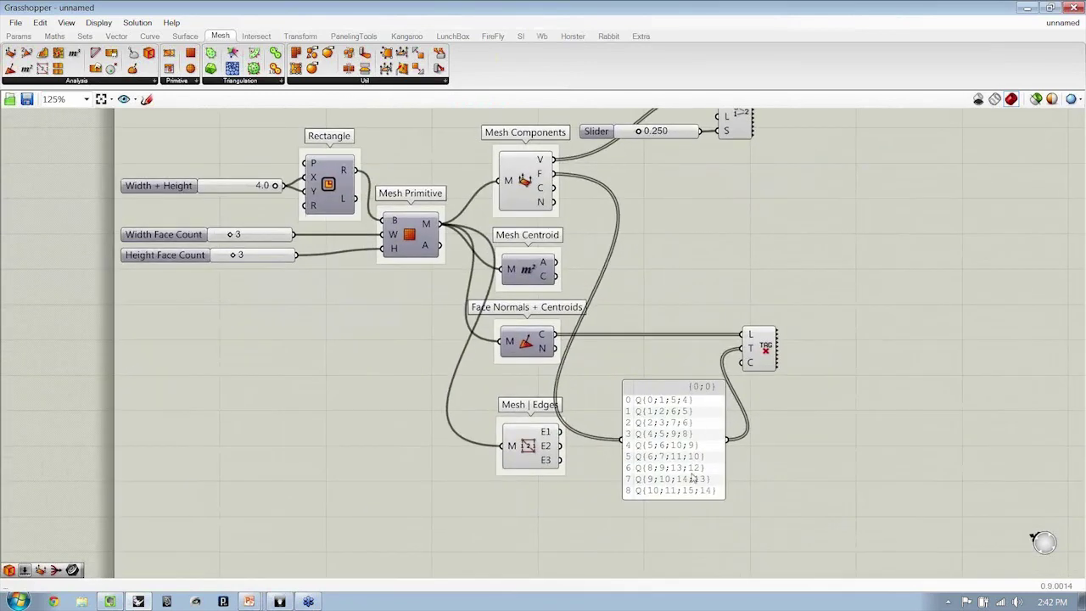
pyautogui.moveTo(690, 499)
pyautogui.mouseDown()
pyautogui.moveTo(690, 409)
pyautogui.moveTo(660, 380)
pyautogui.mouseUp()
pyautogui.moveTo(660, 379); pyautogui.dragTo(828, 464, button='right')
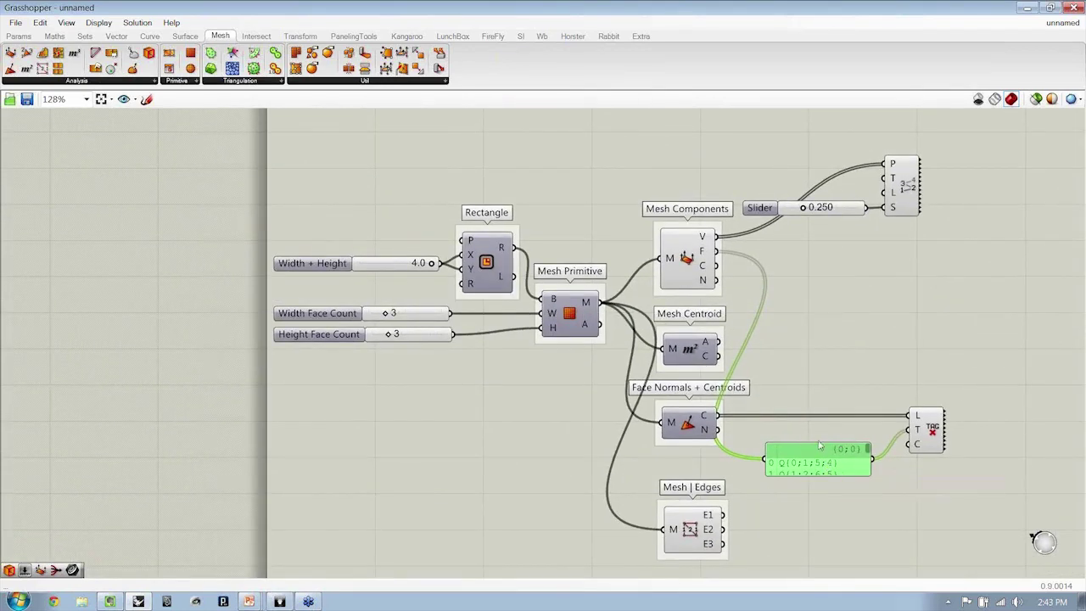
# Step: Name the face-data panel 'Face Commands'
pyautogui.rightClick(814, 460)
pyautogui.write('F')
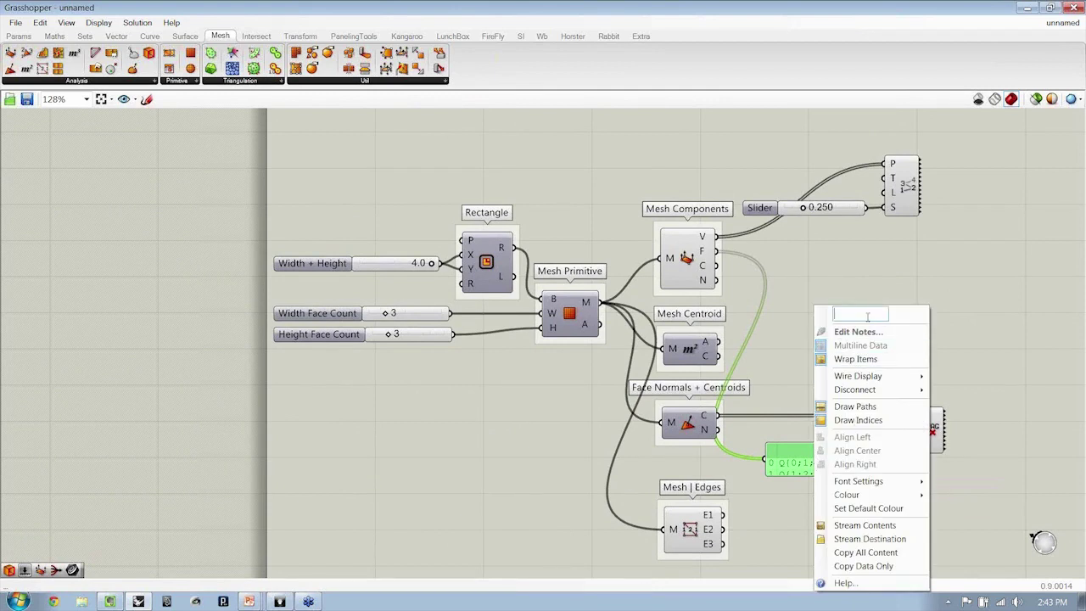
pyautogui.write('ace C')
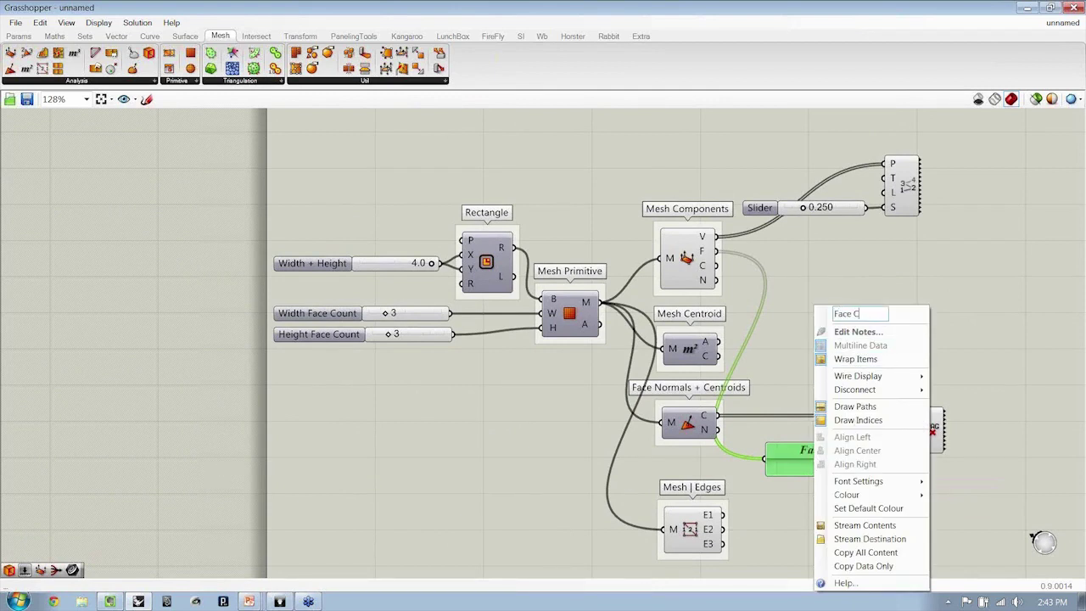
pyautogui.write('ommands')
pyautogui.press('Return')
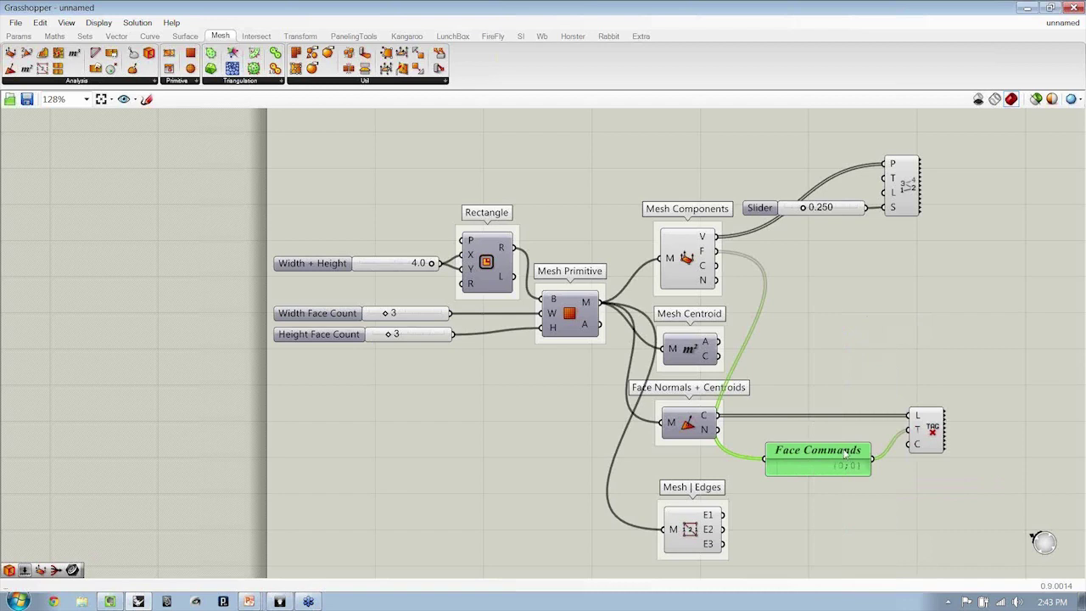
pyautogui.click(923, 468)
# Step: Label the text tag component 'Text Tag'
pyautogui.click(927, 437)
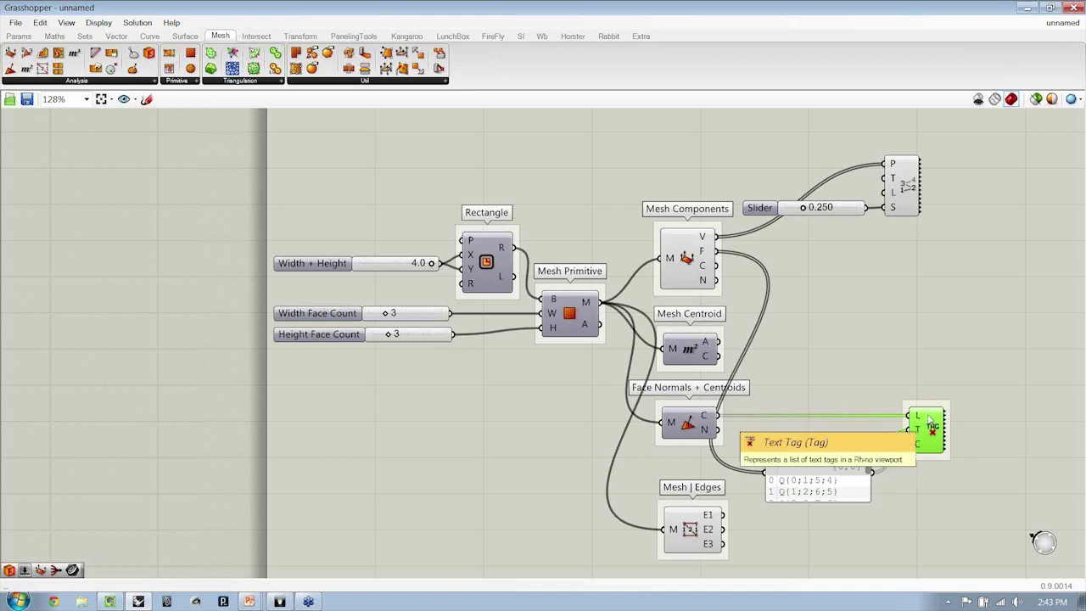
pyautogui.rightClick(928, 403)
pyautogui.write('T')
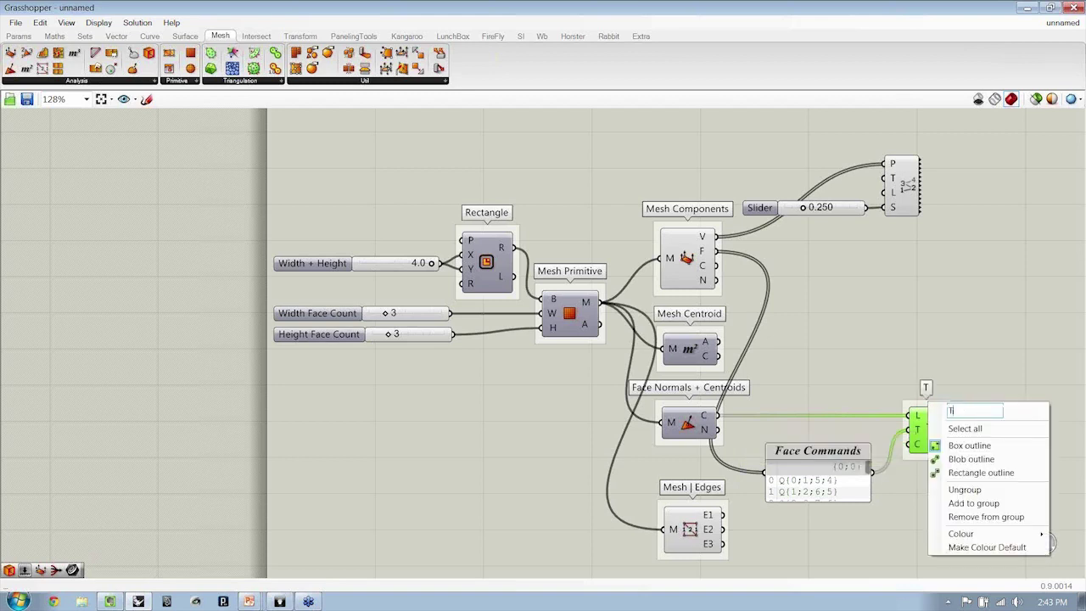
pyautogui.write('ext Tag')
pyautogui.press('Return')
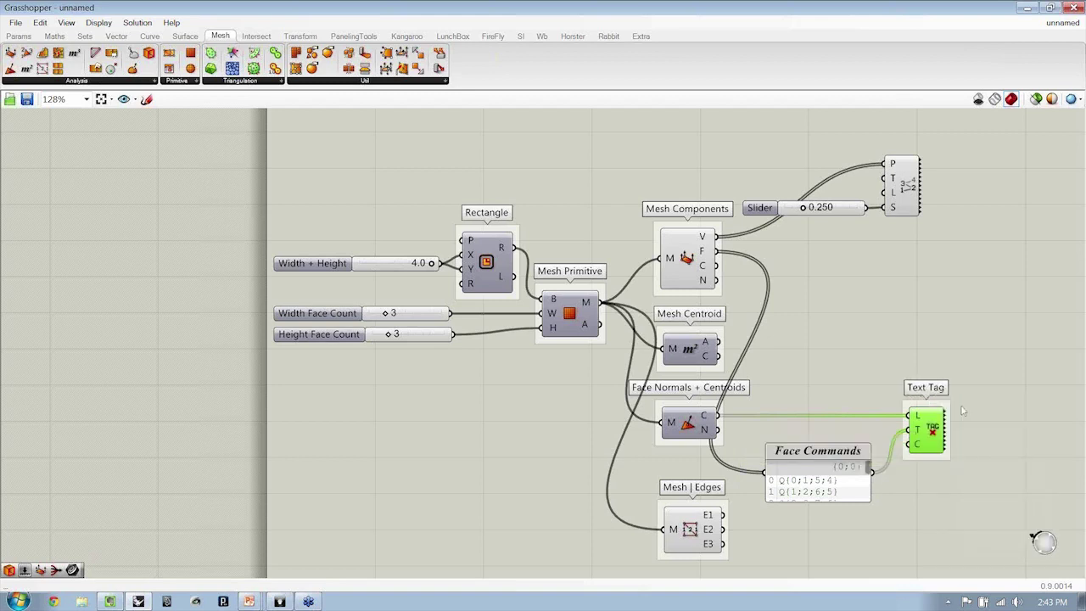
# Step: Line up the top-right point display component with Text Tag and nudge the Slider right
pyautogui.click(902, 185)
pyautogui.click(933, 422)
pyautogui.keyDown('shift'); pyautogui.click(906, 188); pyautogui.keyUp('shift')
pyautogui.click(922, 146)
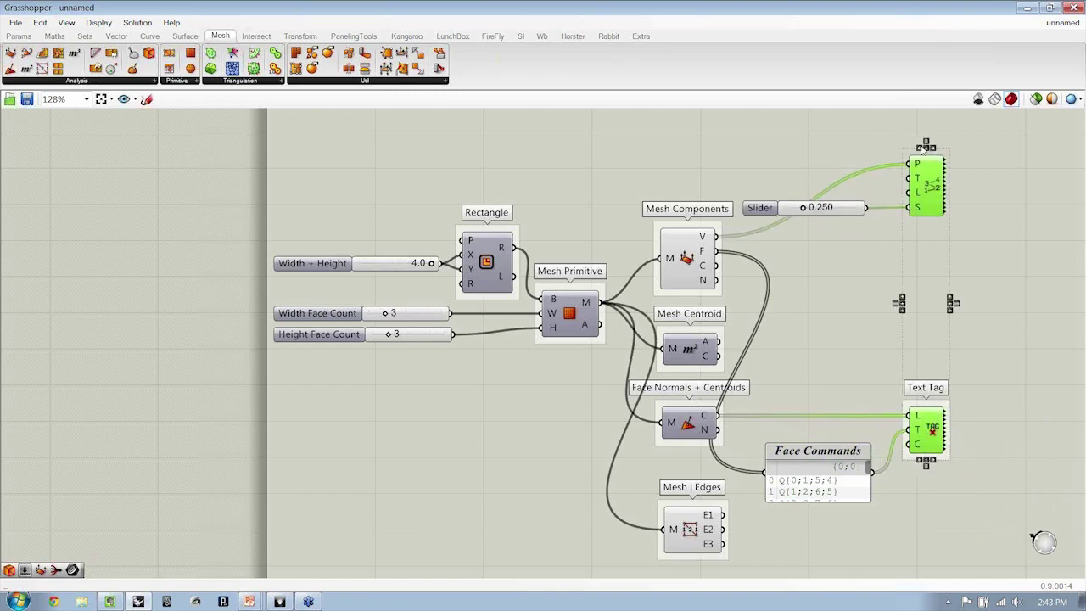
pyautogui.click(975, 178)
pyautogui.moveTo(836, 211); pyautogui.dragTo(870, 212)
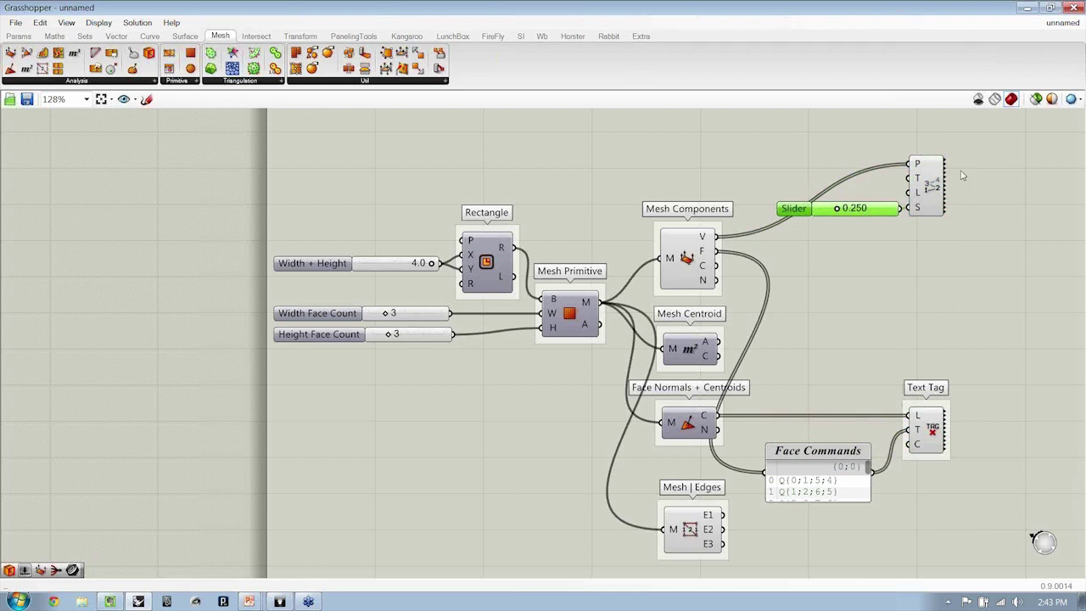
# Step: Label the point display 'Point List Display' and lower Mesh Primitive and the face-count sliders
pyautogui.click(943, 194)
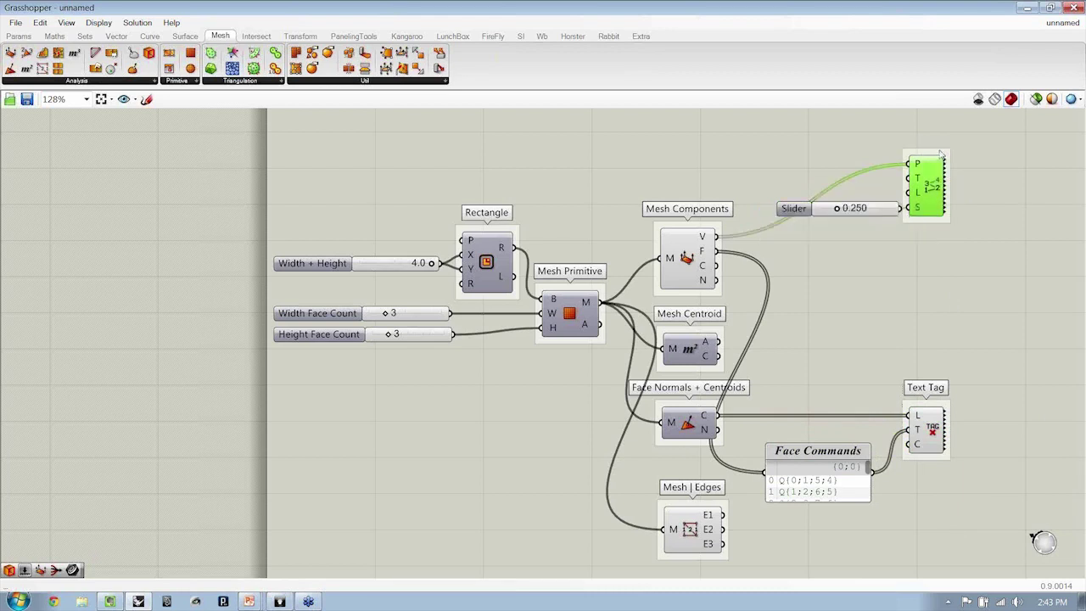
pyautogui.rightClick(940, 153)
pyautogui.write('Point')
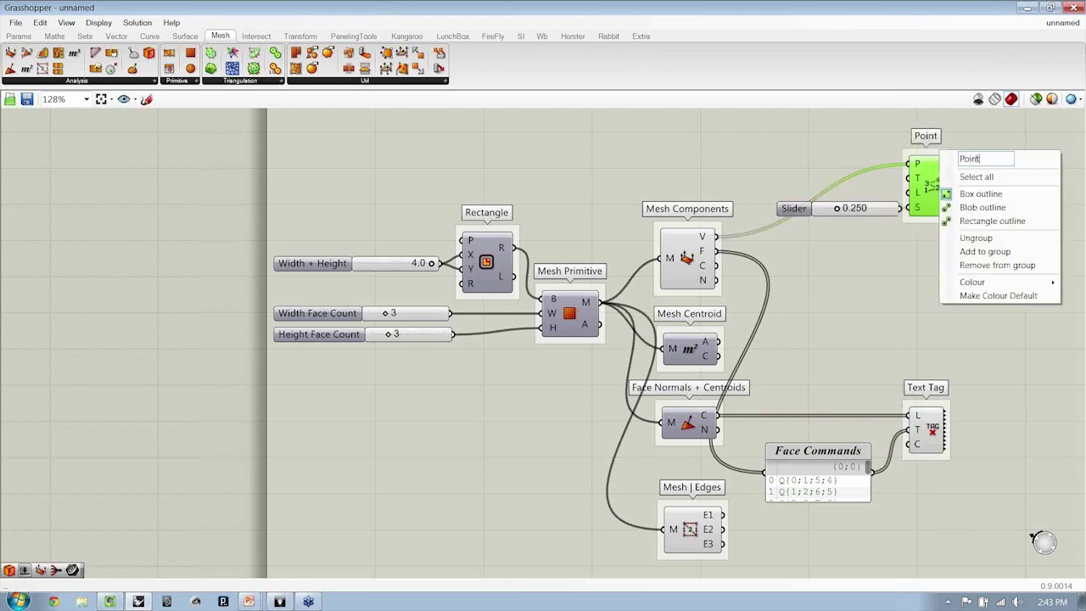
pyautogui.write(' List Disp')
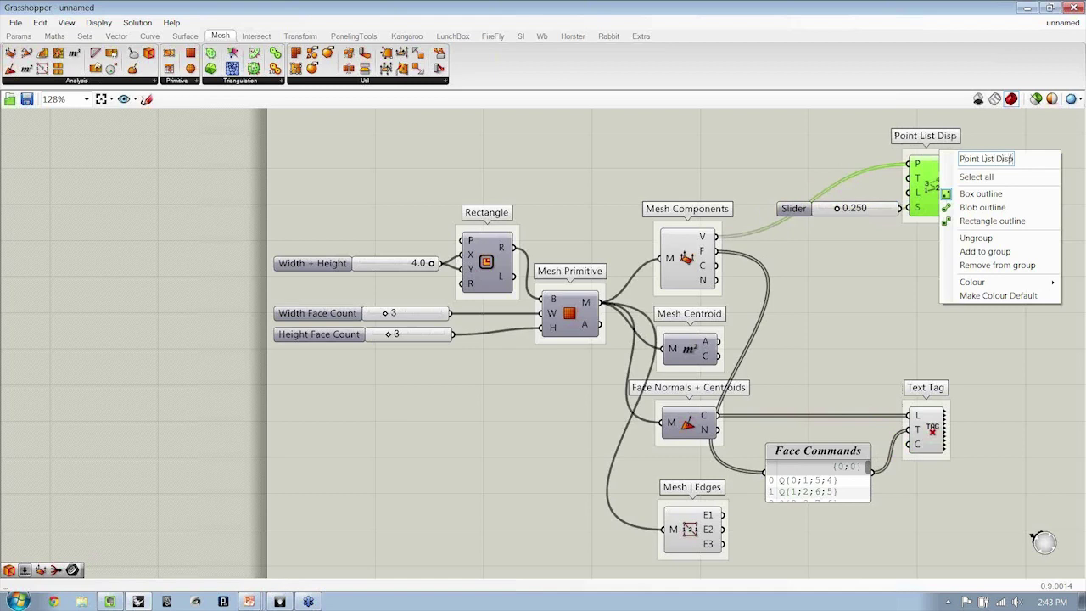
pyautogui.write('lay')
pyautogui.click(815, 147)
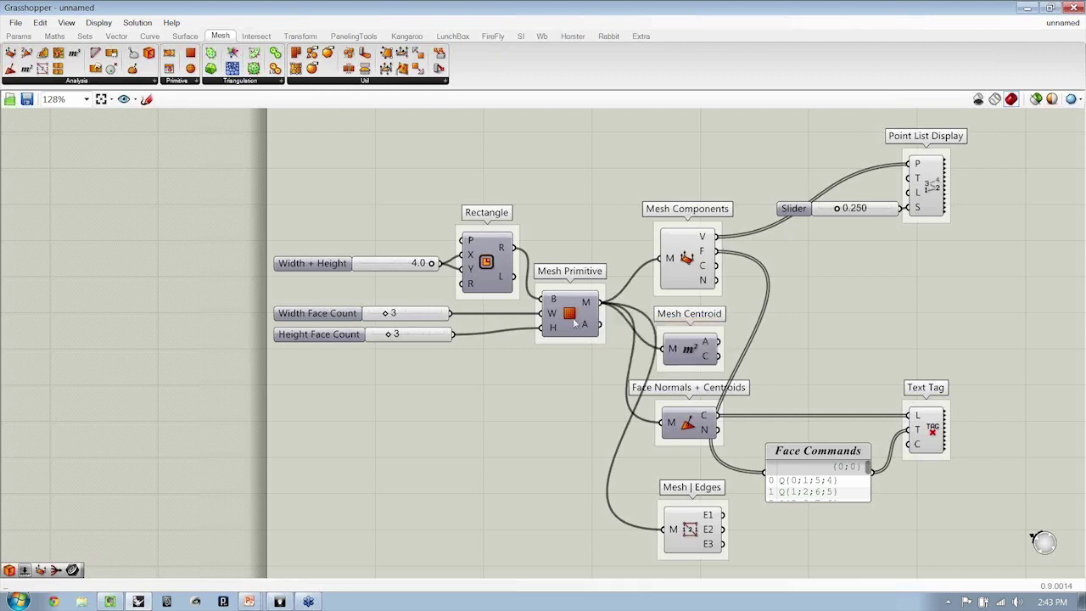
pyautogui.moveTo(569, 323)
pyautogui.mouseDown()
pyautogui.moveTo(573, 376)
pyautogui.moveTo(577, 367)
pyautogui.mouseUp()
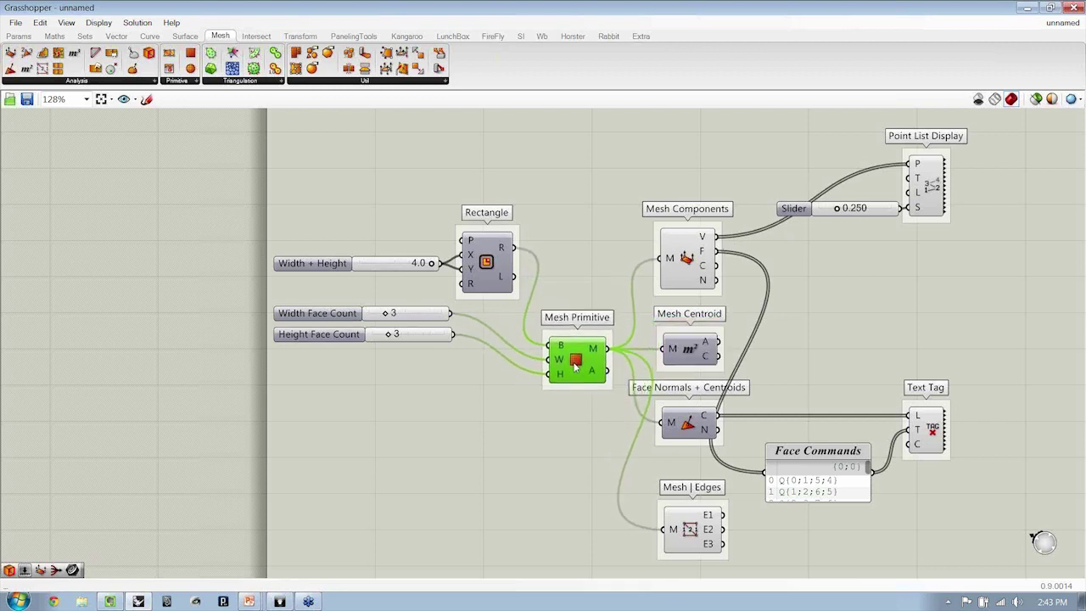
pyautogui.moveTo(582, 303)
pyautogui.mouseDown()
pyautogui.moveTo(449, 340)
pyautogui.moveTo(433, 359)
pyautogui.mouseUp()
# Step: Drop Width and Height Face Count to 1, then set both back to 2
pyautogui.click(433, 325)
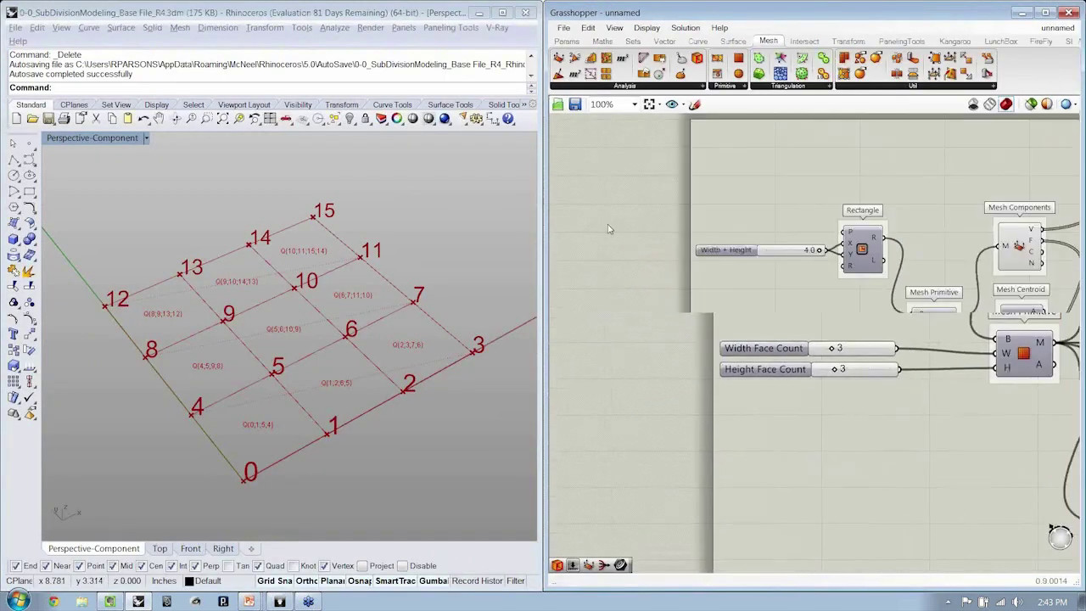
pyautogui.scroll(1, 706, 313)
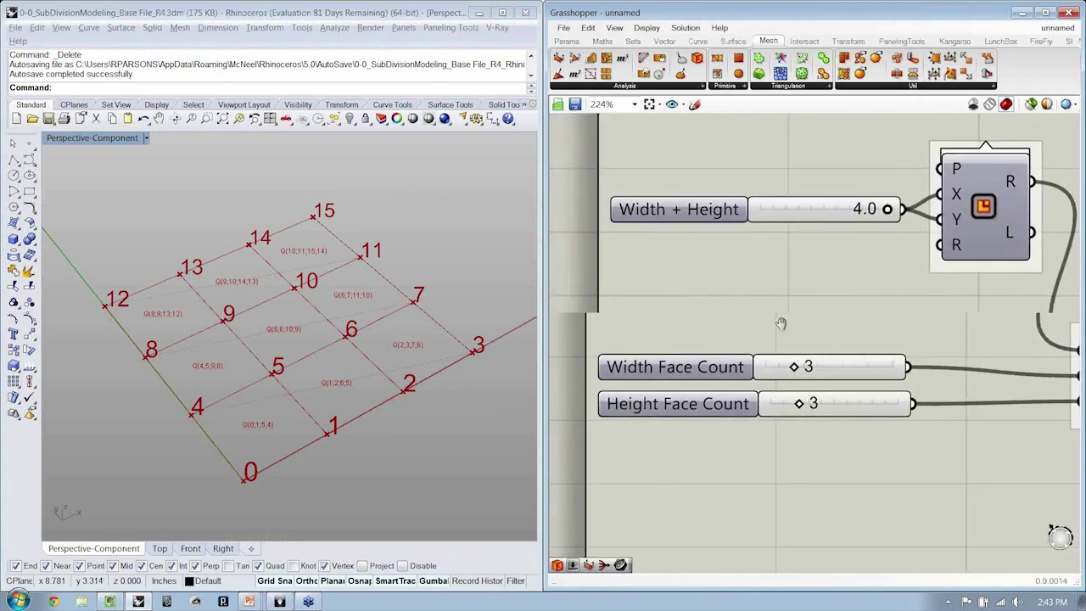
pyautogui.moveTo(836, 370); pyautogui.dragTo(789, 370)
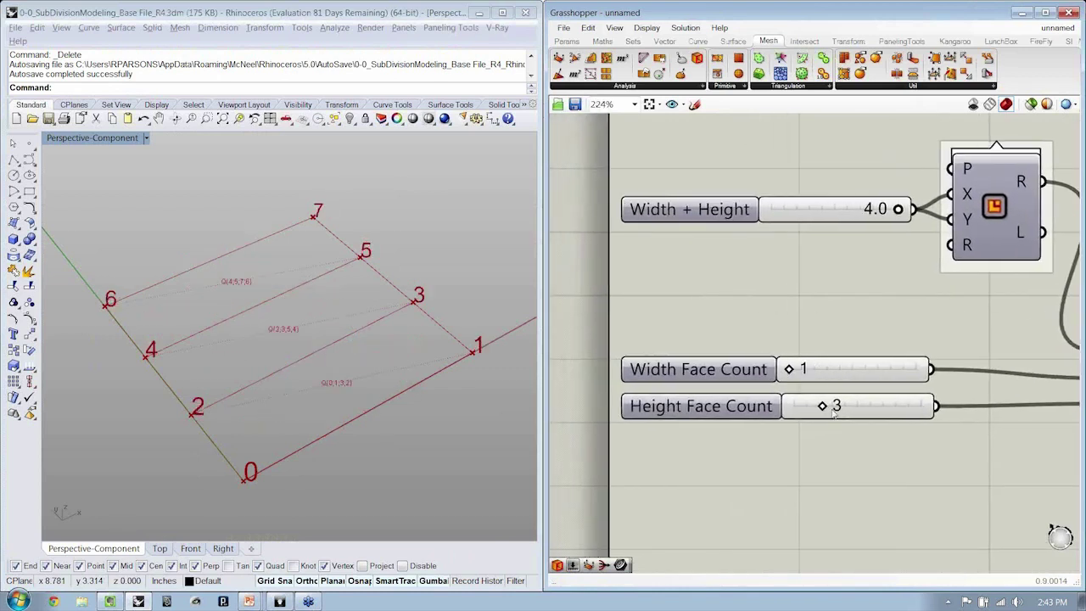
pyautogui.moveTo(822, 406); pyautogui.dragTo(795, 407)
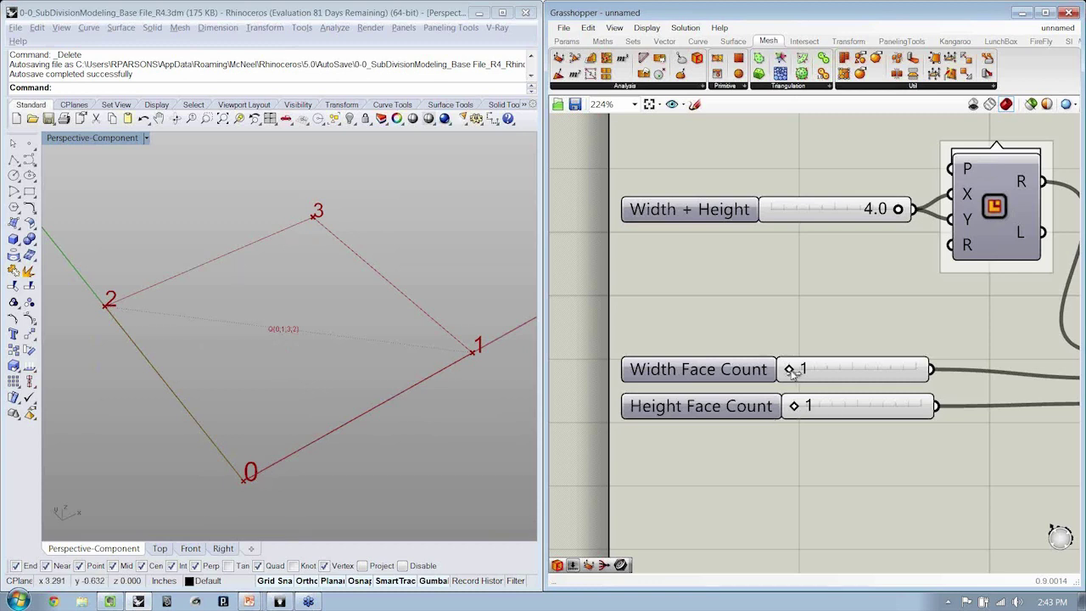
pyautogui.moveTo(789, 369); pyautogui.dragTo(802, 369)
pyautogui.moveTo(795, 406); pyautogui.dragTo(809, 406)
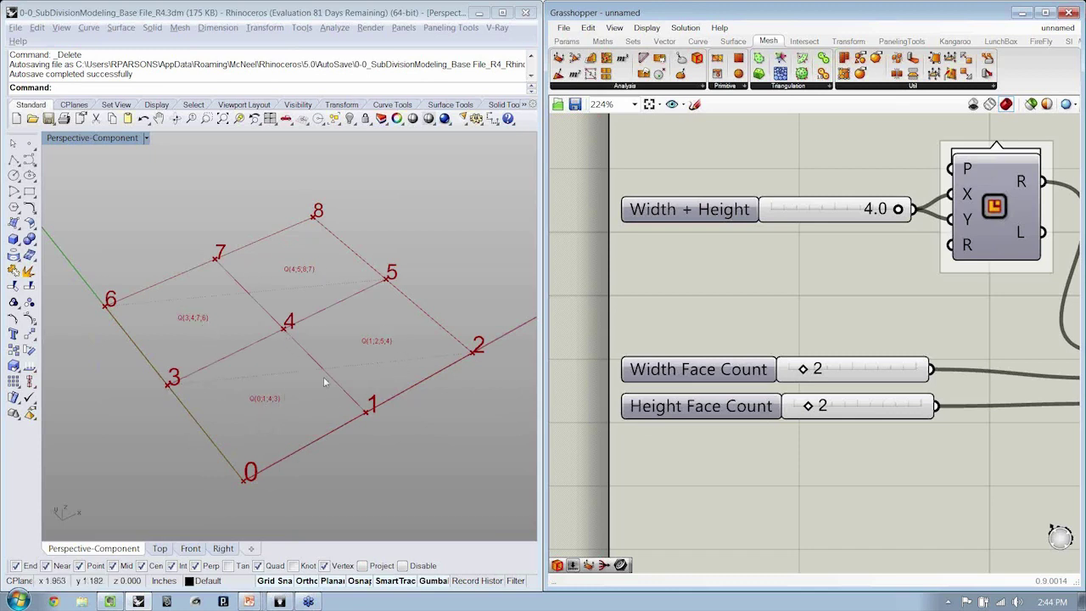
pyautogui.moveTo(924, 287); pyautogui.dragTo(885, 294, button='right')
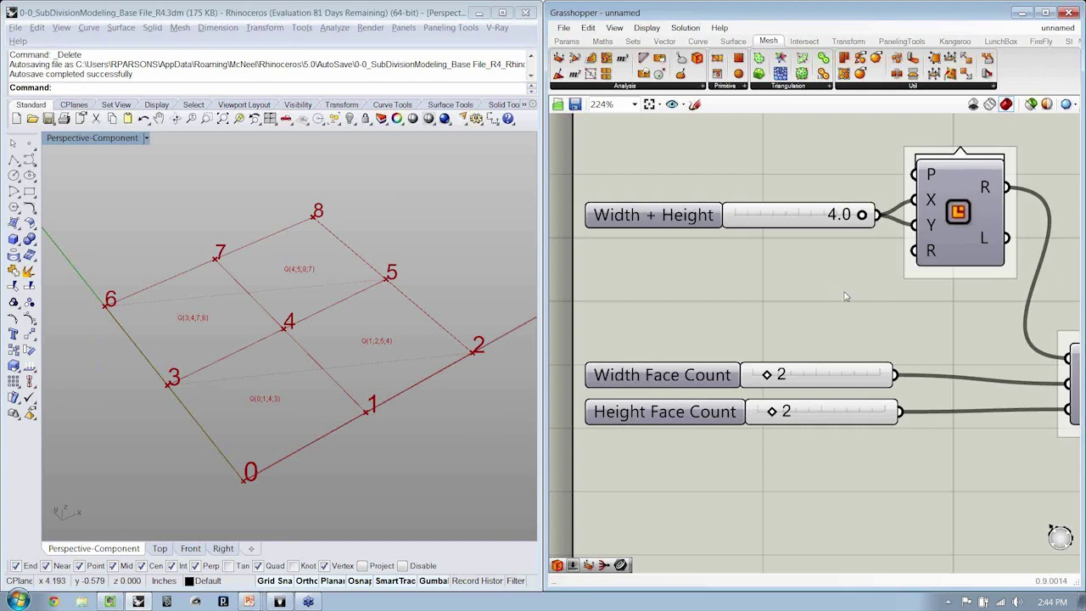
pyautogui.scroll(-5, 847, 296)
pyautogui.moveTo(846, 393); pyautogui.dragTo(714, 363, button='right')
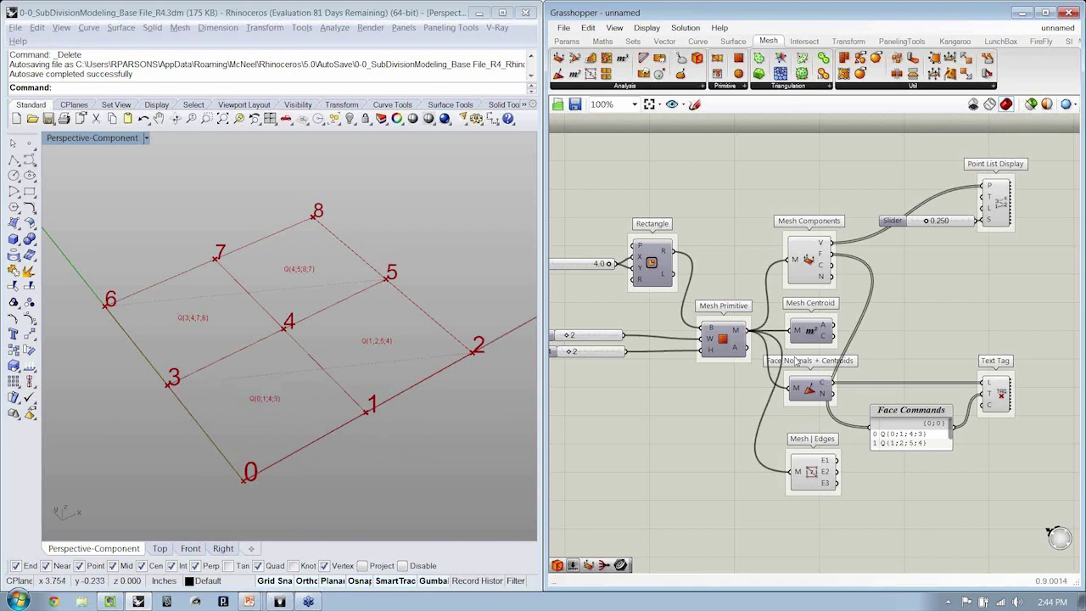
pyautogui.moveTo(465, 368); pyautogui.dragTo(434, 358, button='right')
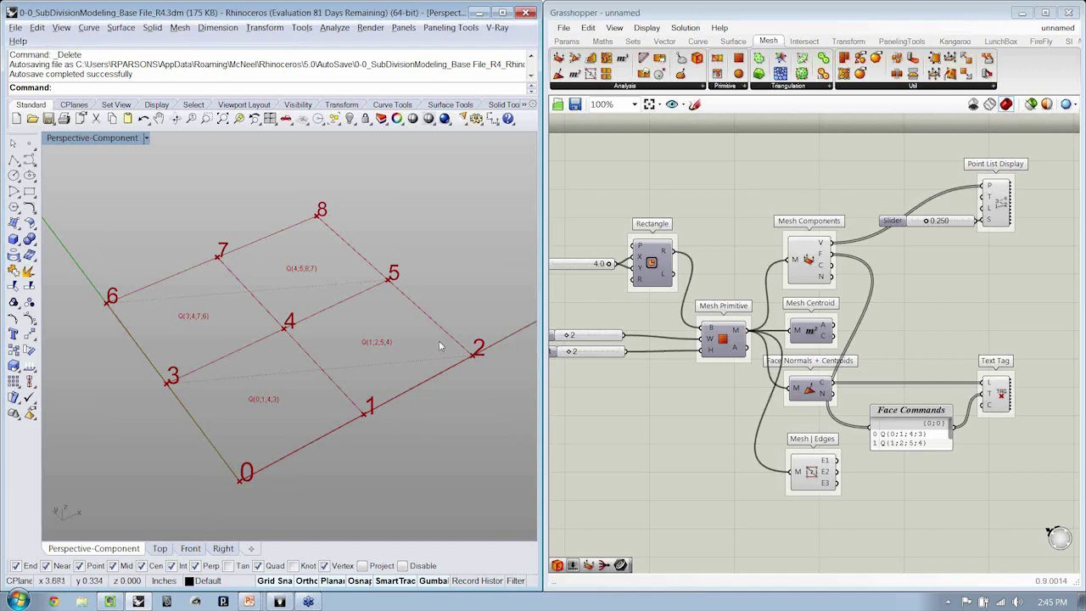
pyautogui.scroll(-1, 904, 316)
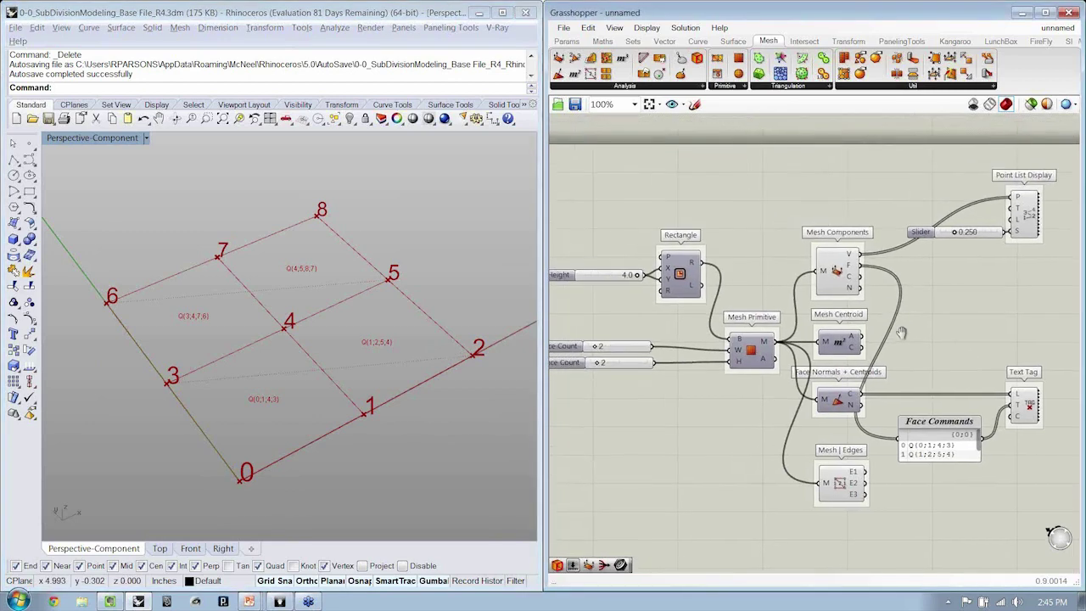
pyautogui.scroll(-2, 367, 345)
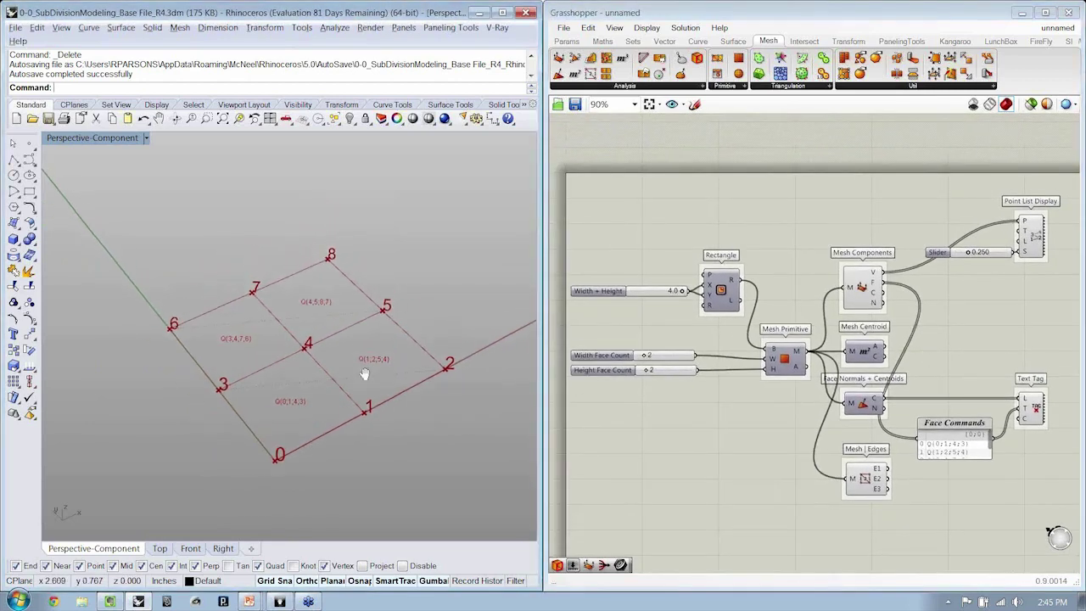
pyautogui.scroll(1, 632, 352)
pyautogui.scroll(2, 653, 349)
pyautogui.scroll(4, 652, 349)
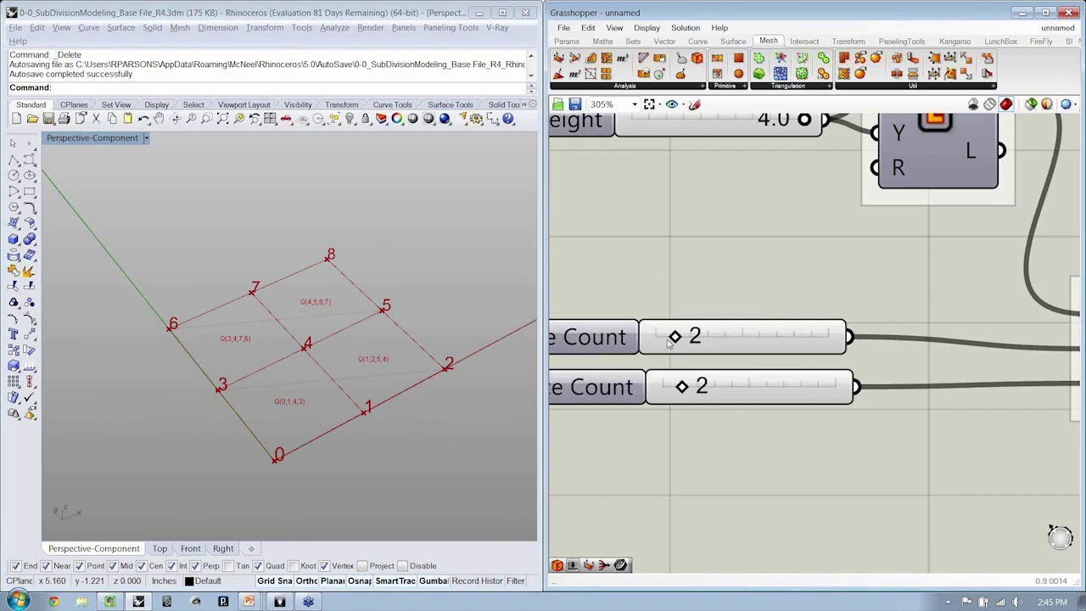
pyautogui.moveTo(683, 338); pyautogui.dragTo(694, 338)
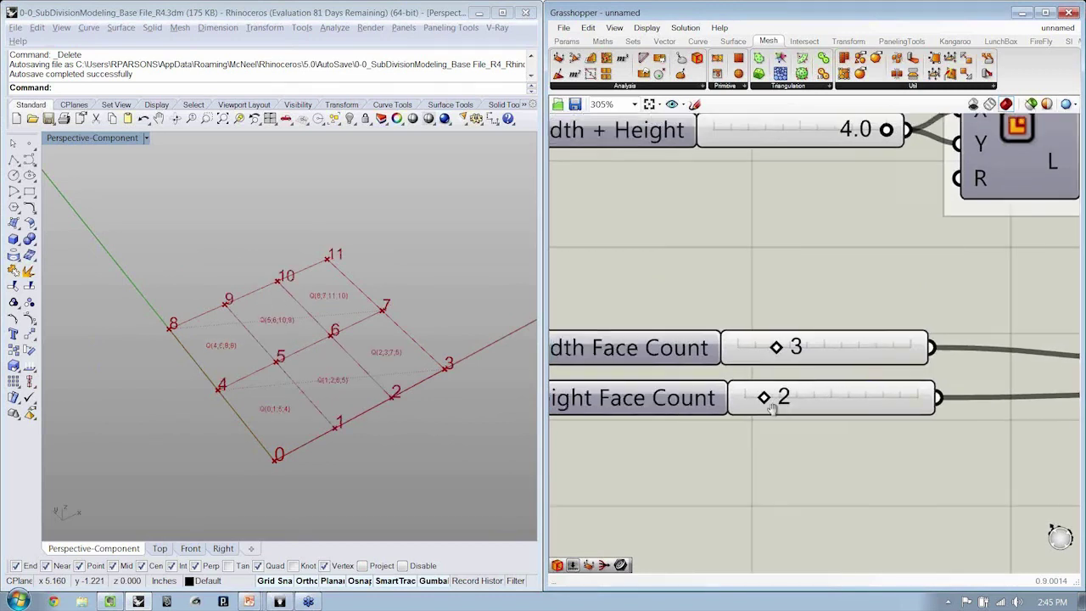
pyautogui.moveTo(694, 337); pyautogui.dragTo(847, 350, button='right')
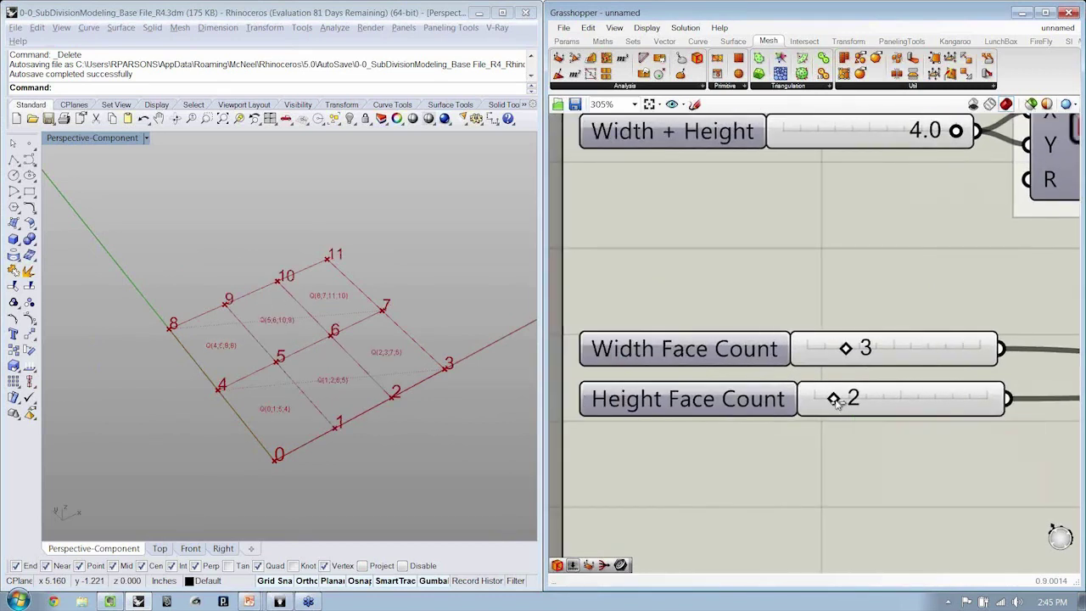
pyautogui.moveTo(834, 401); pyautogui.dragTo(853, 401)
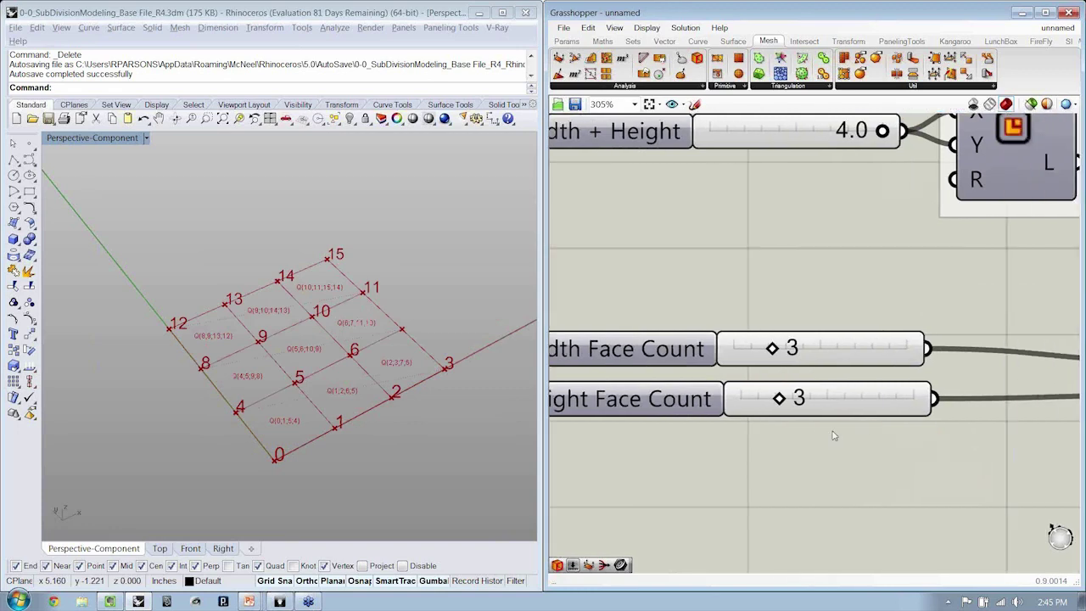
pyautogui.scroll(-5, 763, 411)
pyautogui.moveTo(849, 402); pyautogui.dragTo(804, 412, button='right')
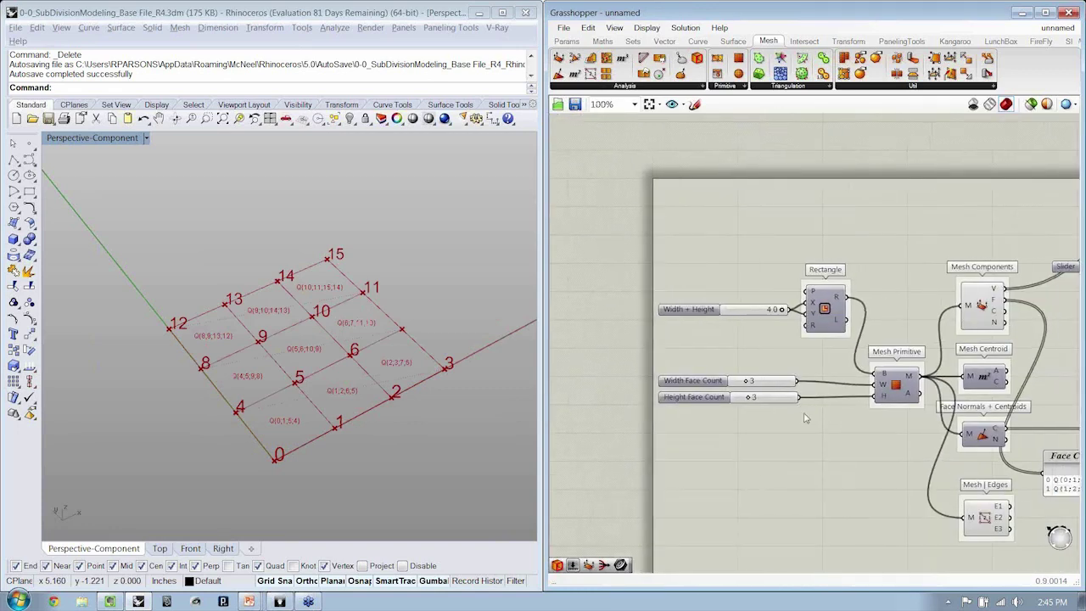
pyautogui.click(344, 403)
pyautogui.scroll(2, 339, 390)
pyautogui.scroll(2, 333, 382)
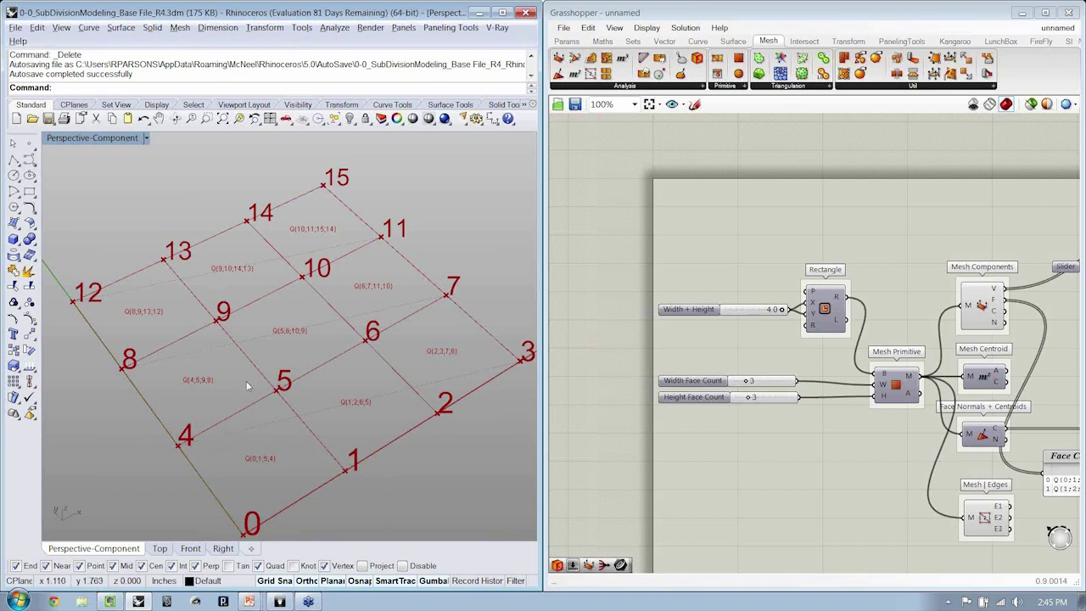
pyautogui.scroll(3, 687, 333)
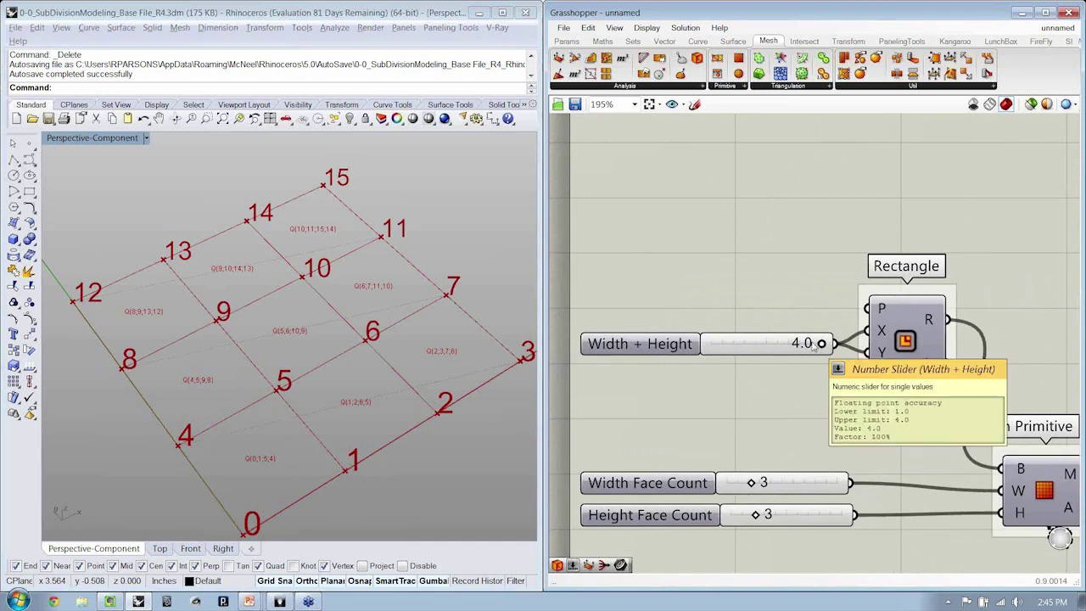
pyautogui.scroll(-5, 816, 342)
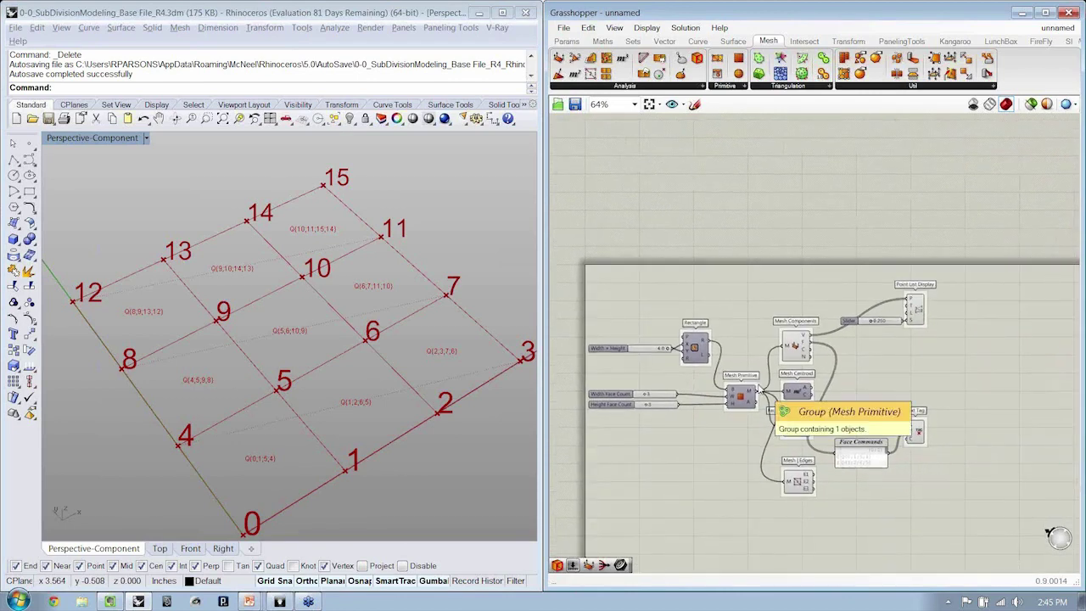
pyautogui.scroll(2, 754, 383)
pyautogui.scroll(3, 750, 380)
pyautogui.scroll(1, 750, 380)
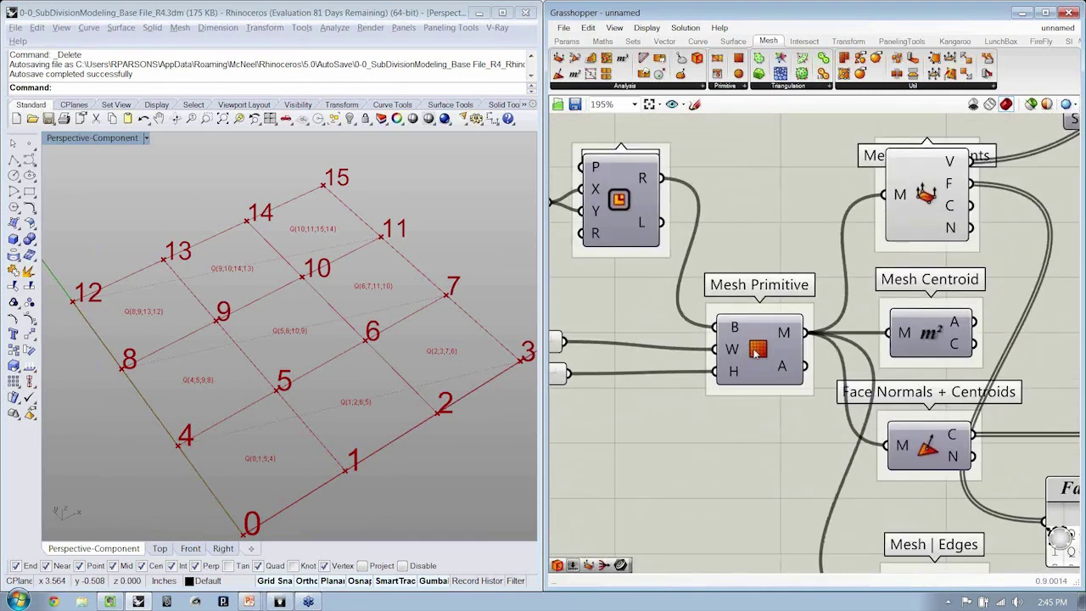
# Step: Bake the Mesh Primitive's 3x3 mesh into Rhino with default attributes
pyautogui.click(758, 355)
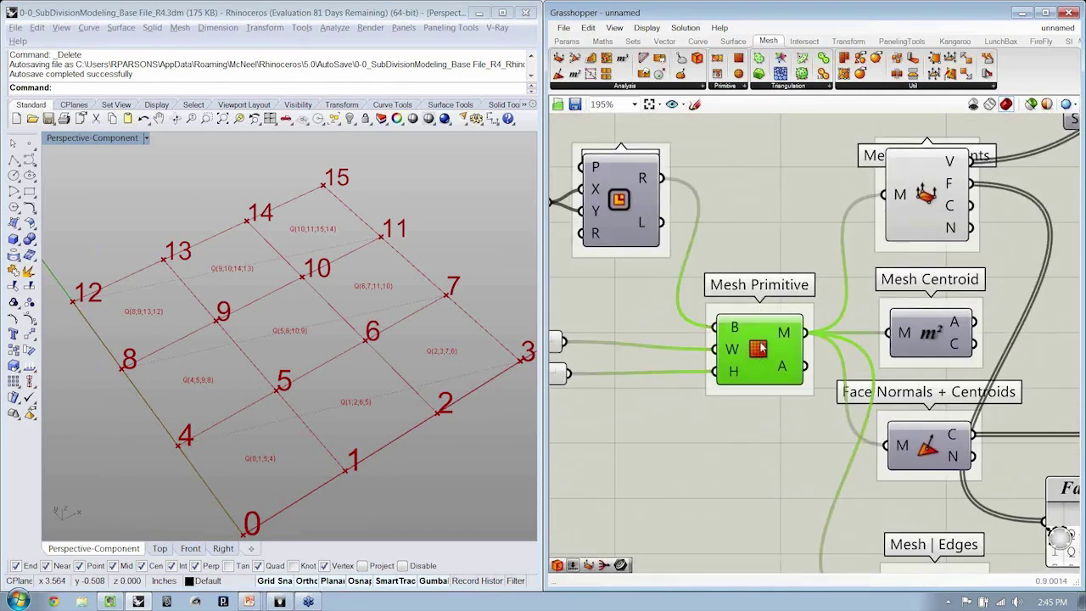
pyautogui.rightClick(763, 351)
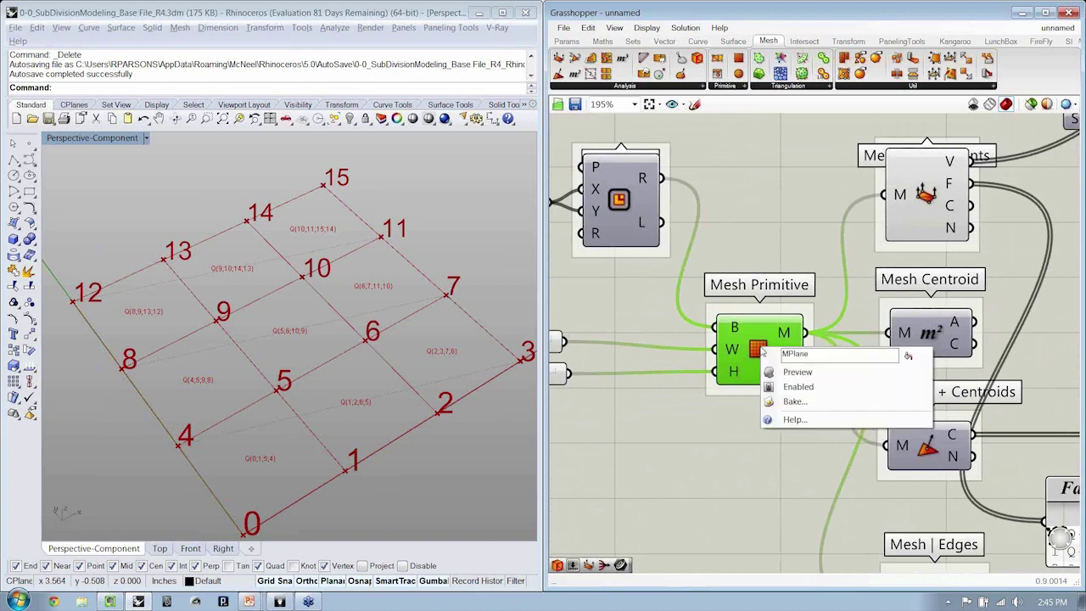
pyautogui.click(785, 402)
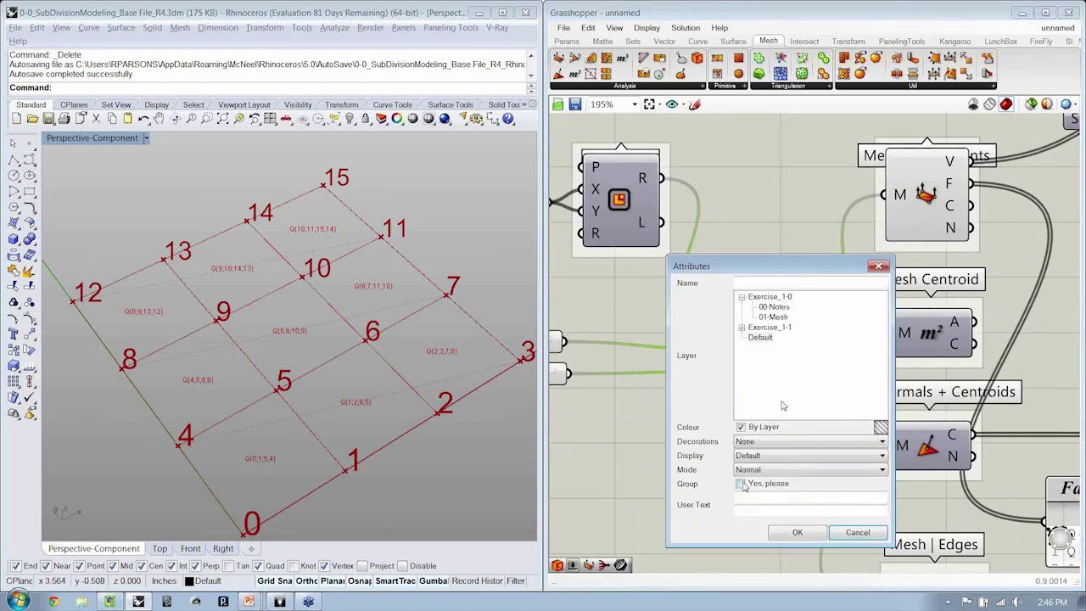
pyautogui.click(785, 532)
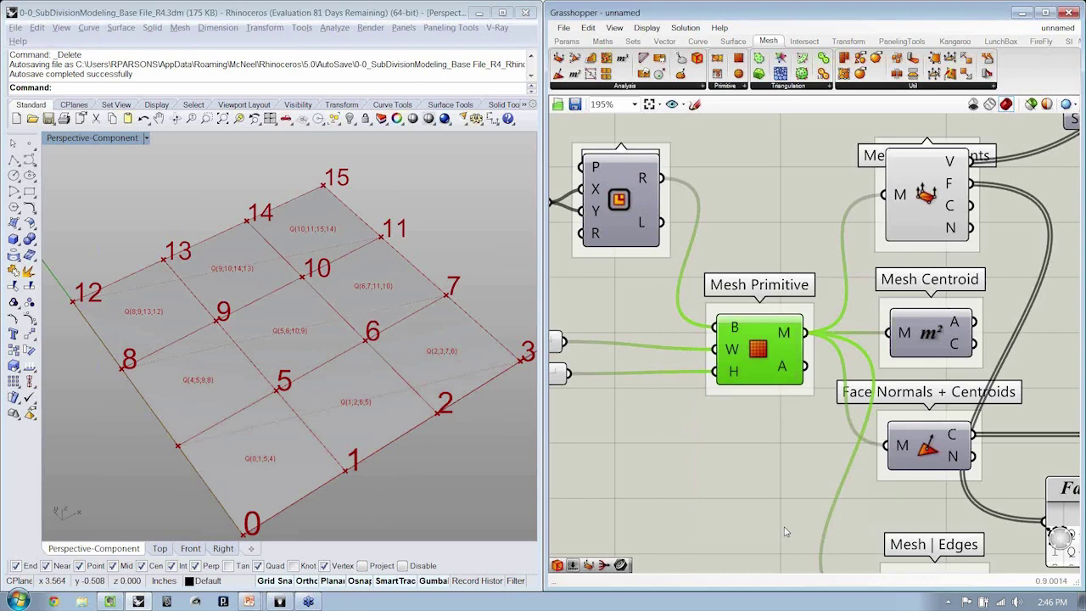
# Step: Close the Grasshopper window
pyautogui.scroll(-2, 773, 449)
pyautogui.scroll(-2, 770, 424)
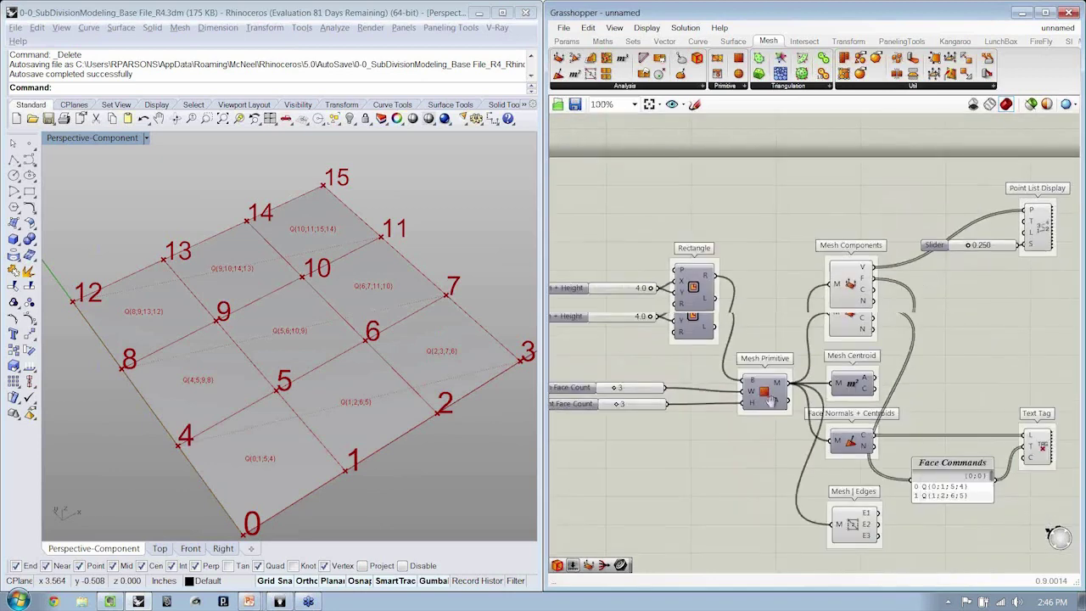
pyautogui.click(1068, 13)
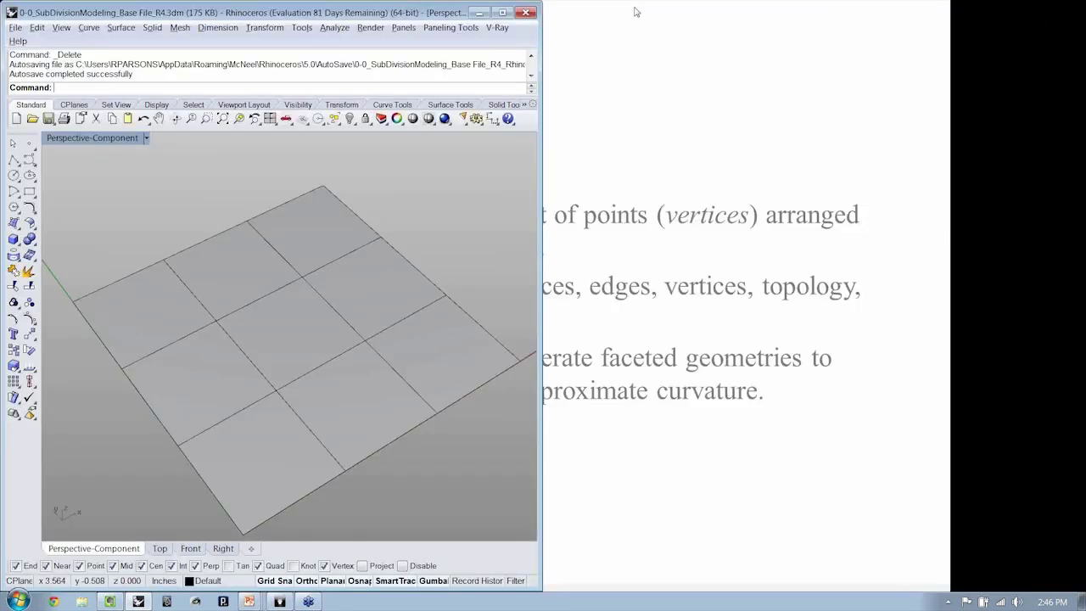
# Step: Maximize Rhino and select the baked 3x3 mesh
pyautogui.click(502, 12)
pyautogui.scroll(-3, 543, 271)
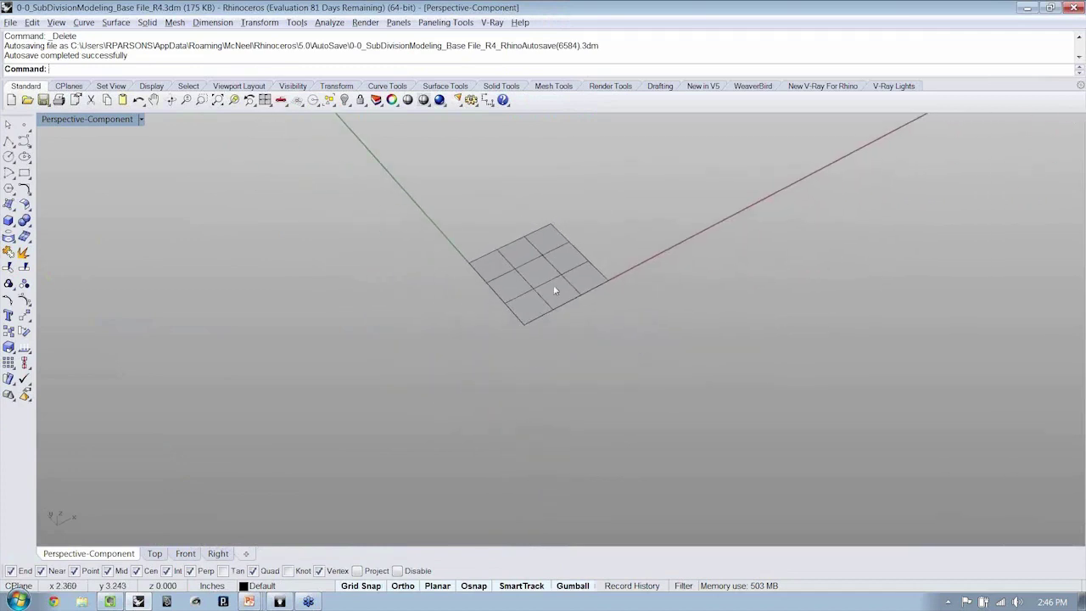
pyautogui.keyDown('shift'); pyautogui.moveTo(555, 291); pyautogui.dragTo(555, 396, button='right'); pyautogui.keyUp('shift')
pyautogui.click(555, 396)
pyautogui.scroll(2, 555, 397)
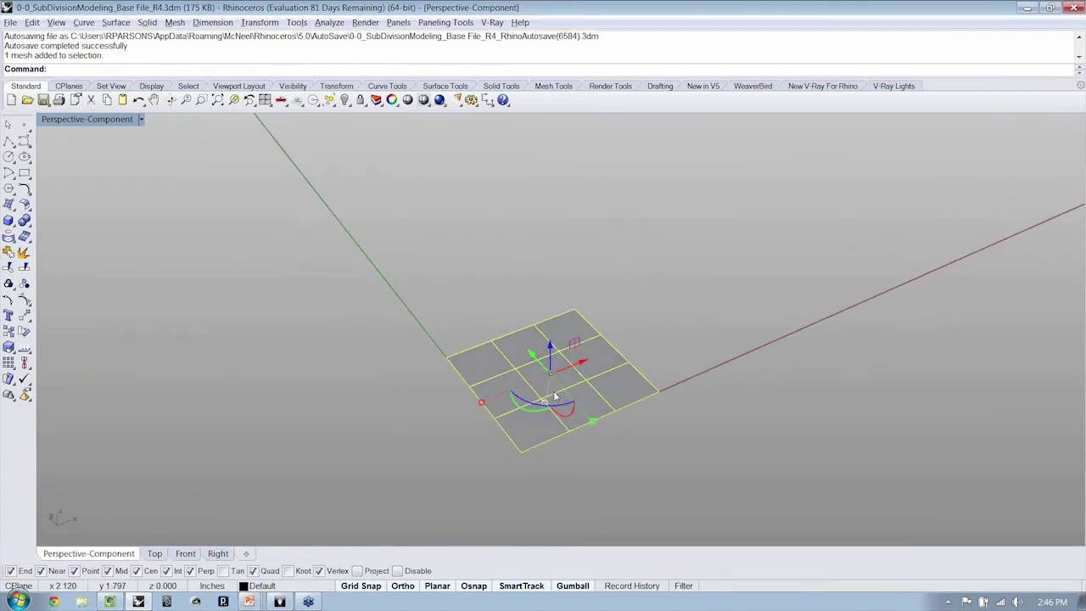
# Step: Dock the Layers panel beside the viewport and browse Mesh > Polygon Mesh Primitives
pyautogui.press('F3')
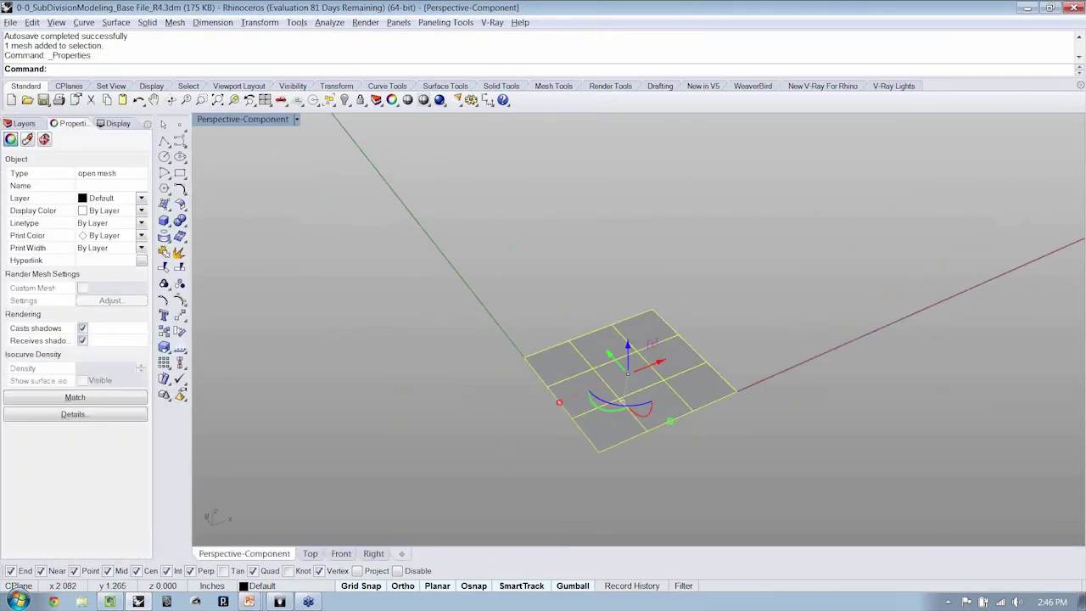
pyautogui.click(39, 127)
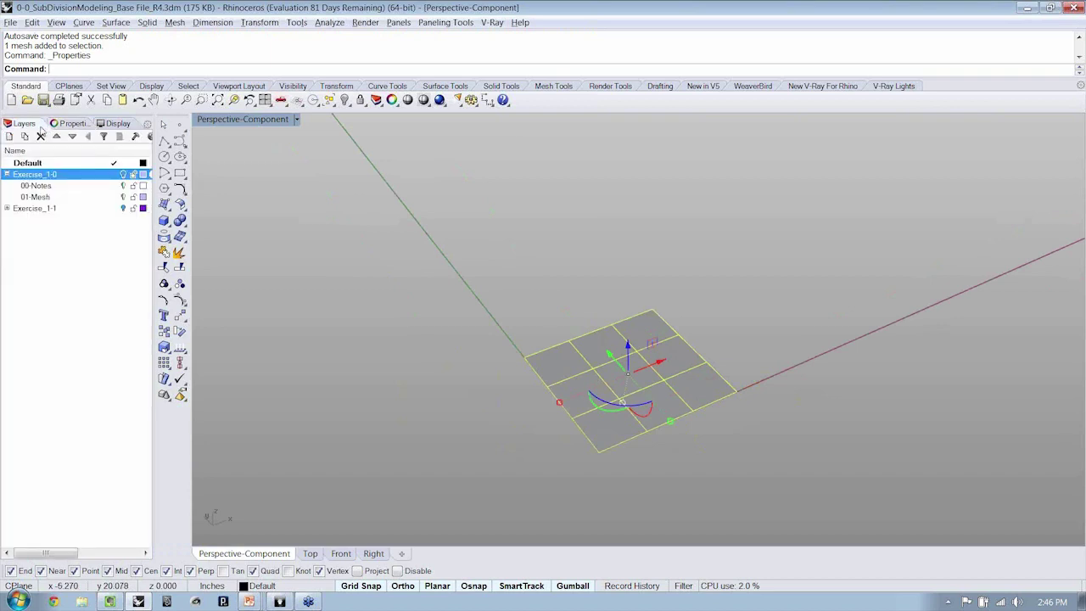
pyautogui.click(405, 246)
pyautogui.keyDown('shift'); pyautogui.moveTo(405, 246); pyautogui.dragTo(439, 253, button='right'); pyautogui.keyUp('shift')
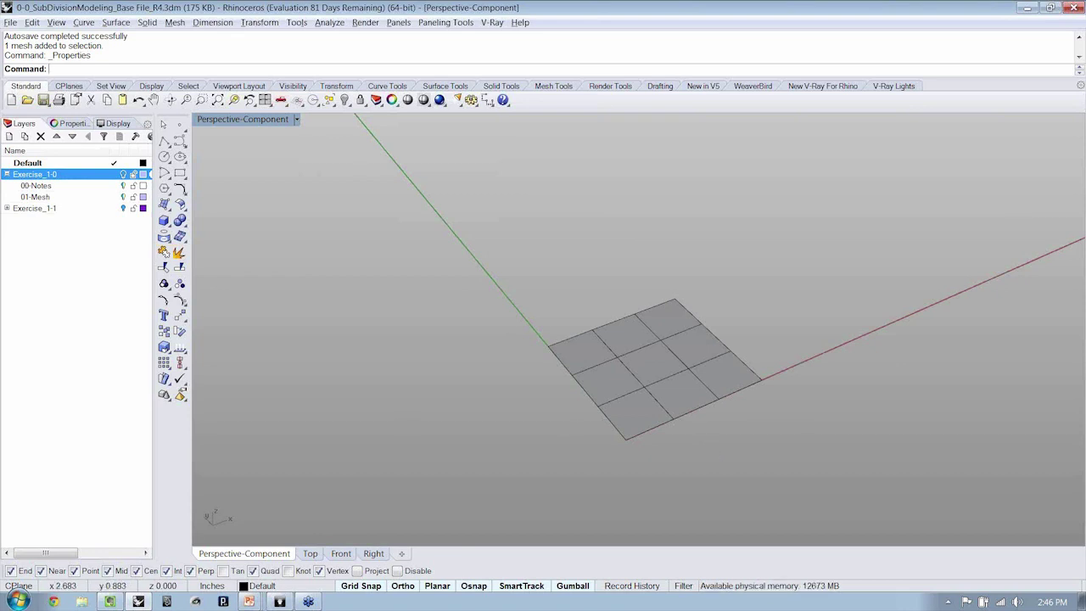
pyautogui.click(176, 23)
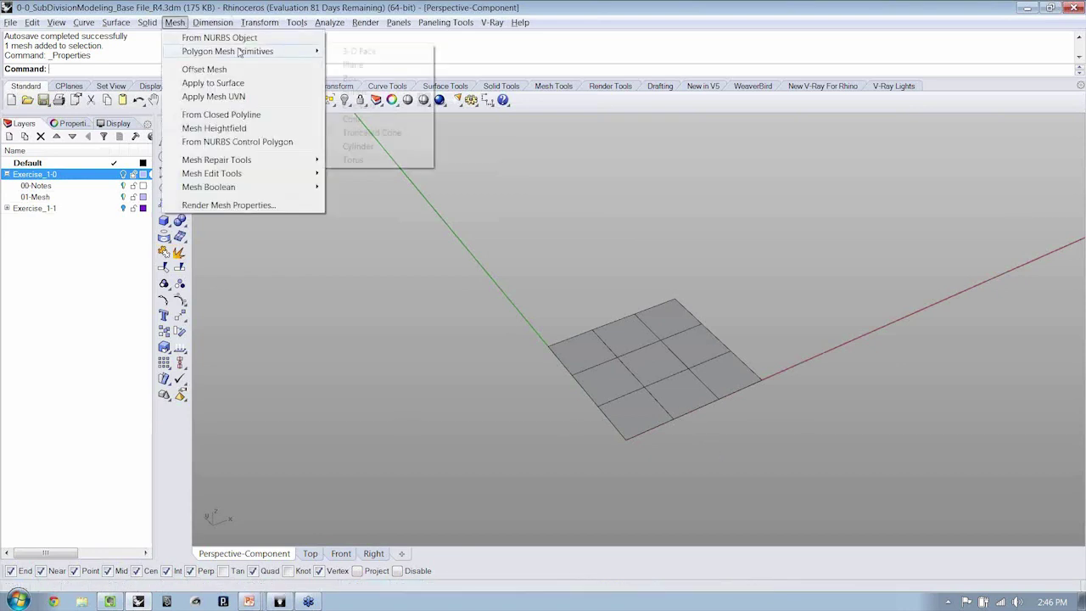
pyautogui.moveTo(228, 51)
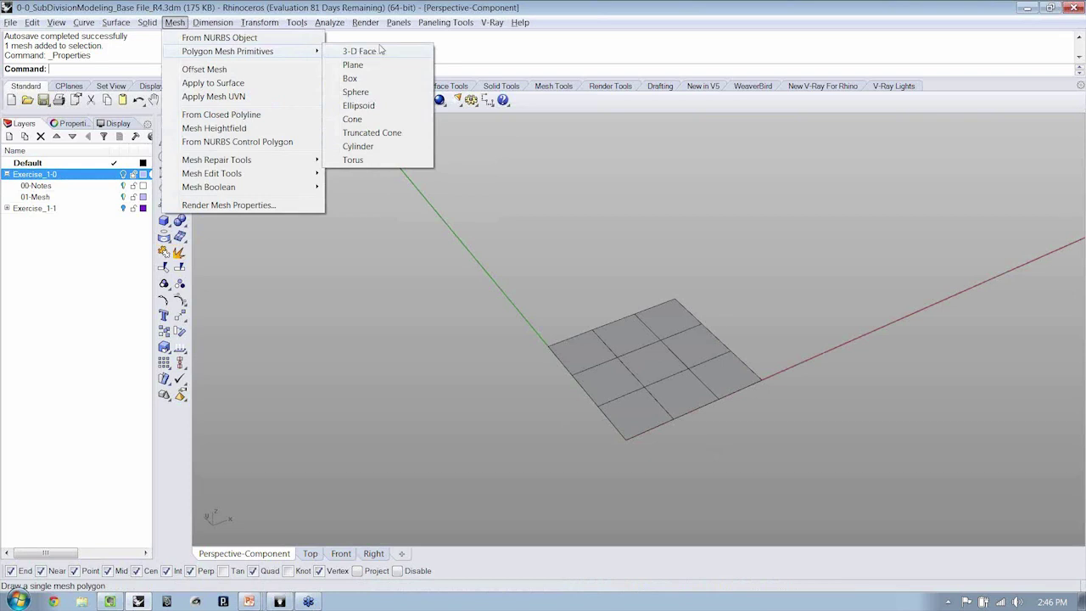
# Step: Dismiss the mesh menu and pan and orbit across the face, edge and vertex diagrams
pyautogui.press('Escape')
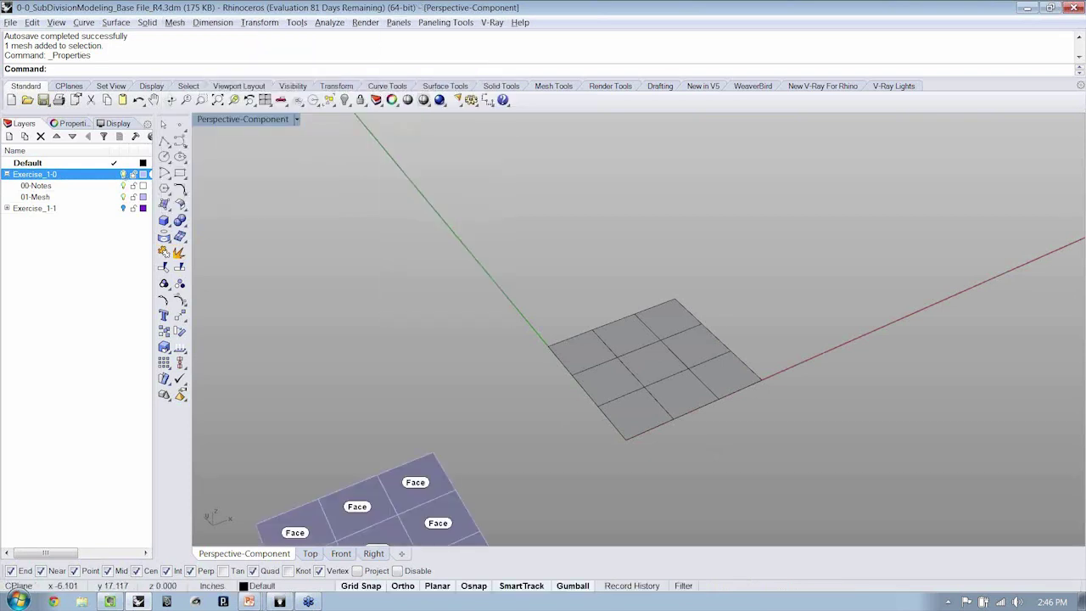
pyautogui.moveTo(364, 381)
pyautogui.mouseDown(button='right')
pyautogui.moveTo(687, 339)
pyautogui.moveTo(577, 352)
pyautogui.mouseUp(button='right')
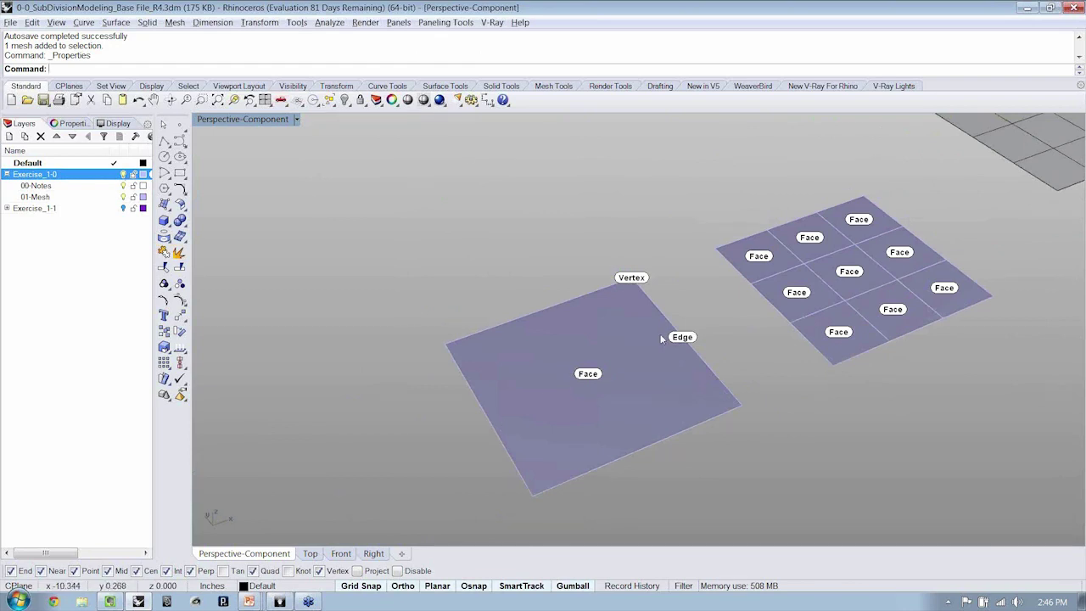
pyautogui.moveTo(556, 427)
pyautogui.keyDown('shift'); pyautogui.mouseDown(button='right')
pyautogui.moveTo(627, 379)
pyautogui.moveTo(628, 339)
pyautogui.mouseUp(button='right'); pyautogui.keyUp('shift')
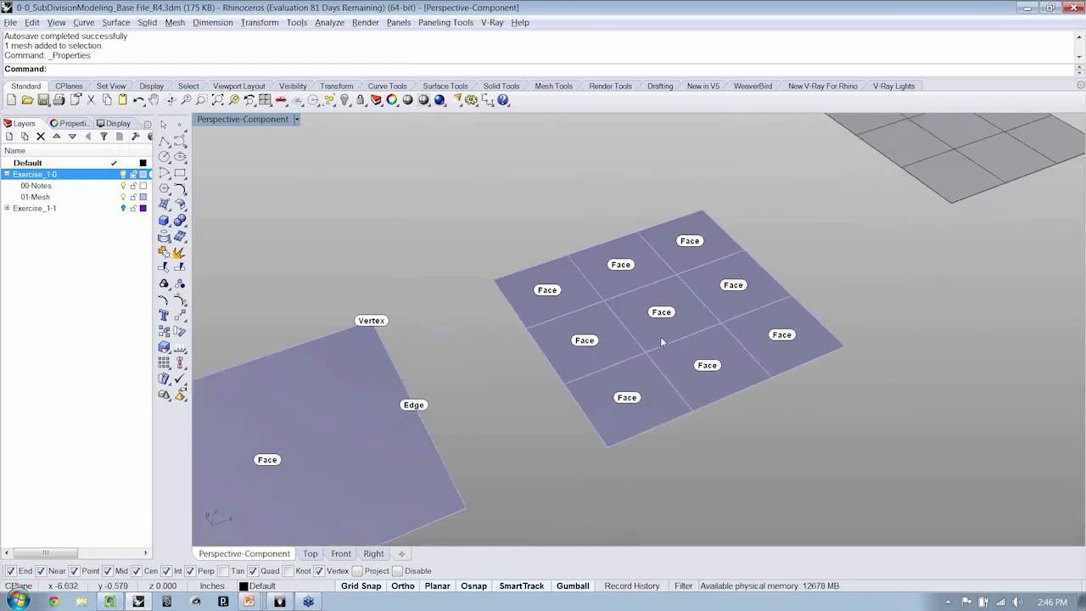
pyautogui.moveTo(649, 384)
pyautogui.keyDown('shift'); pyautogui.mouseDown(button='right')
pyautogui.moveTo(614, 363)
pyautogui.moveTo(661, 357)
pyautogui.mouseUp(button='right'); pyautogui.keyUp('shift')
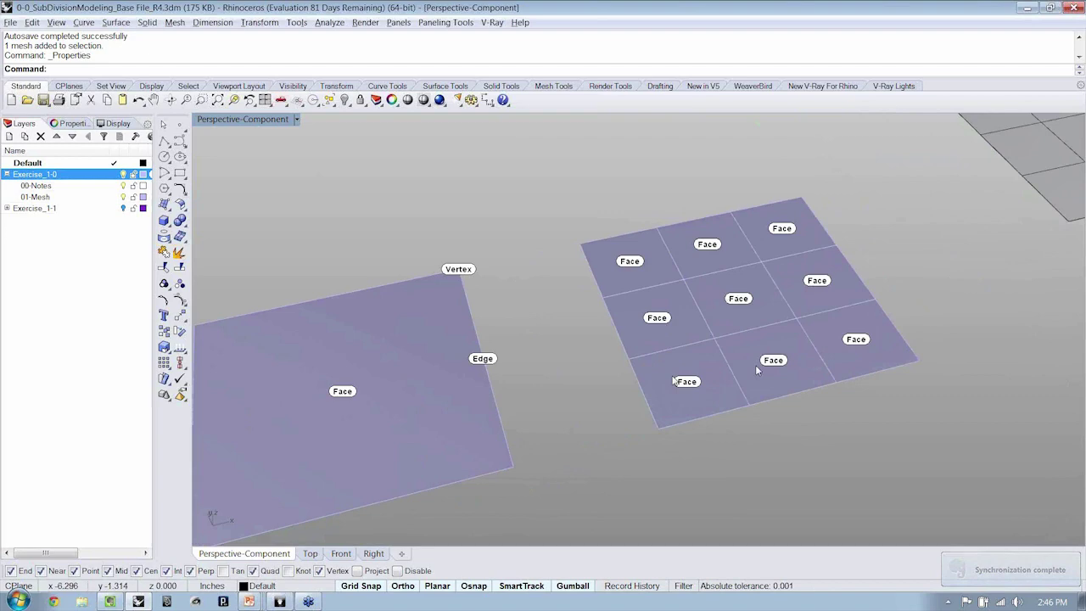
pyautogui.click(769, 338)
pyautogui.scroll(-3, 776, 327)
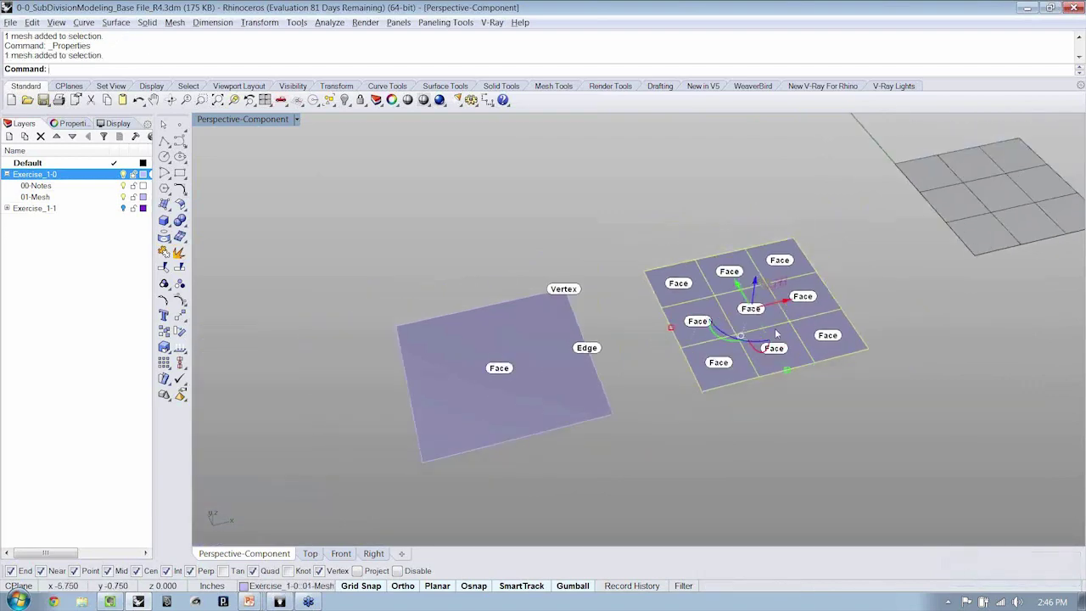
pyautogui.moveTo(776, 326); pyautogui.dragTo(784, 345, button='right')
pyautogui.click(521, 446)
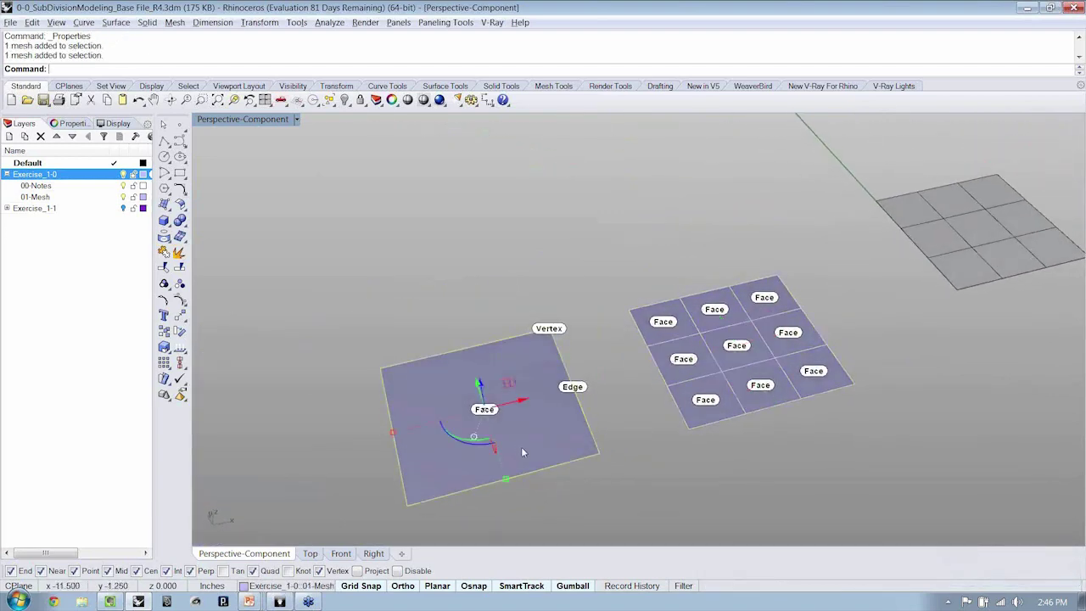
pyautogui.moveTo(521, 446)
pyautogui.mouseDown(button='right')
pyautogui.moveTo(696, 441)
pyautogui.moveTo(884, 263)
pyautogui.moveTo(814, 260)
pyautogui.moveTo(814, 280)
pyautogui.mouseUp(button='right')
# Step: Zoom to the baked 3x3 mesh plane with ZS and reframe it
pyautogui.click(884, 263)
pyautogui.write('zs')
pyautogui.press('Return')
pyautogui.press('Escape')
pyautogui.scroll(-3, 815, 280)
pyautogui.moveTo(826, 240)
pyautogui.mouseDown(button='right')
pyautogui.moveTo(821, 300)
pyautogui.moveTo(806, 311)
pyautogui.mouseUp(button='right')
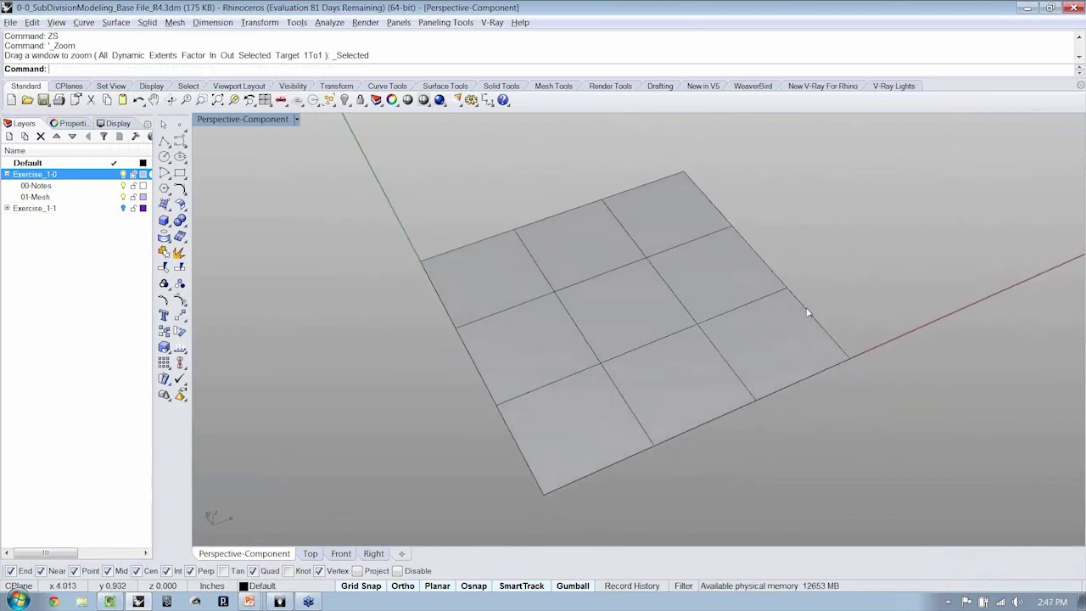